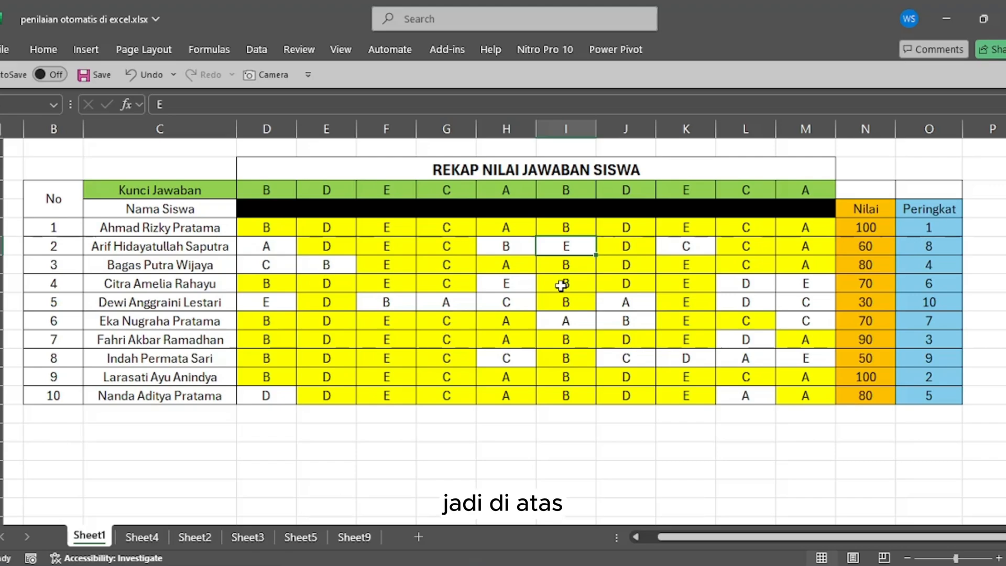
- Examine the answer key in D3:M3, the student answers in D5:M14 and the names in C5:C14
left_click_drag(274, 190, 802, 194)
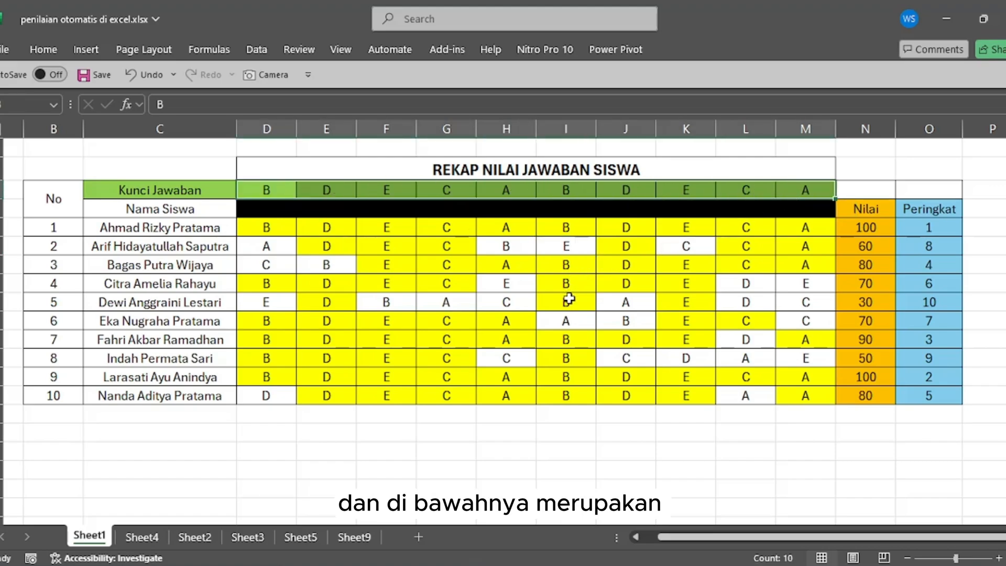
left_click_drag(266, 227, 816, 396)
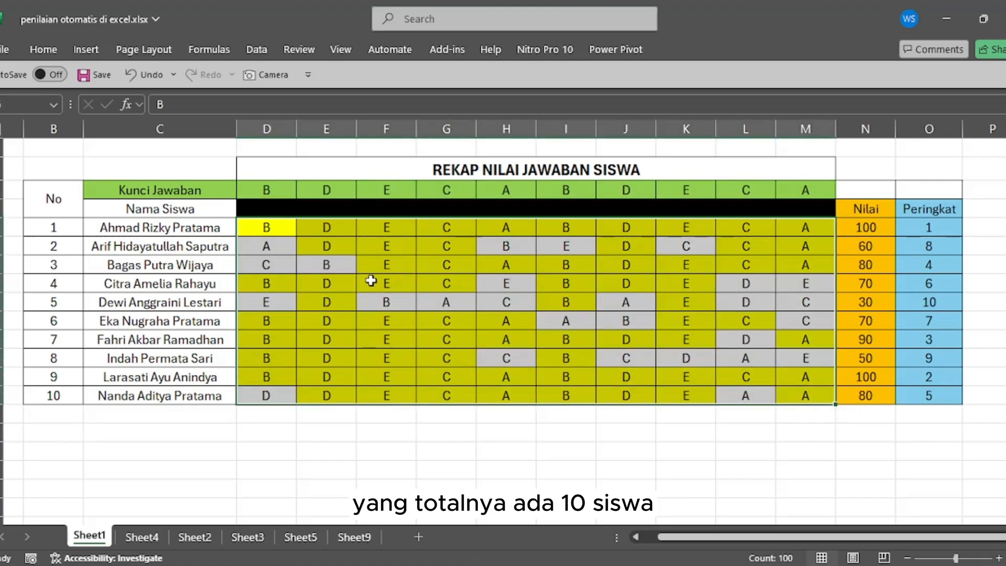
left_click_drag(204, 227, 202, 395)
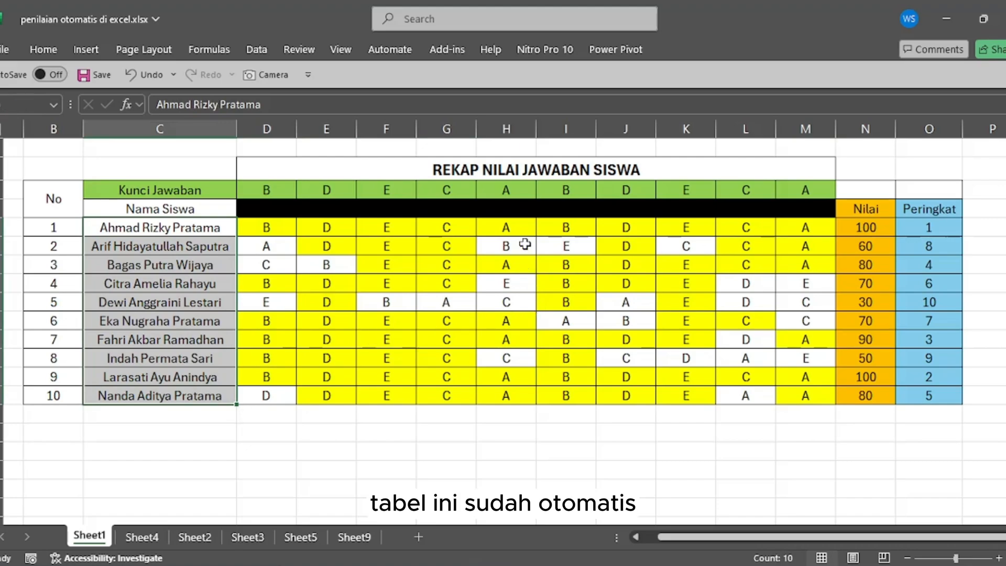
left_click(575, 251)
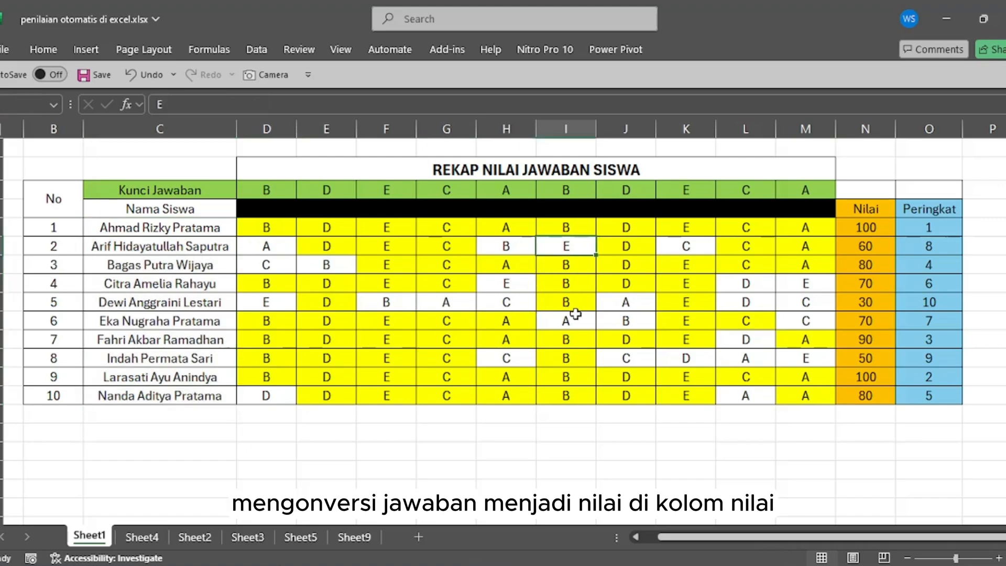
- Change the first student's sixth answer in cell I5 to C
left_click(563, 226)
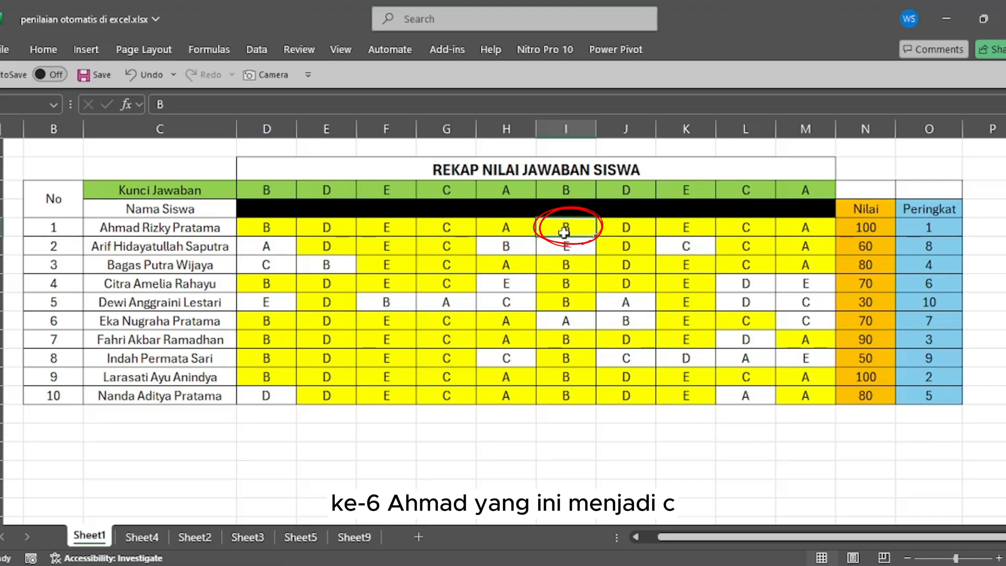
type("C")
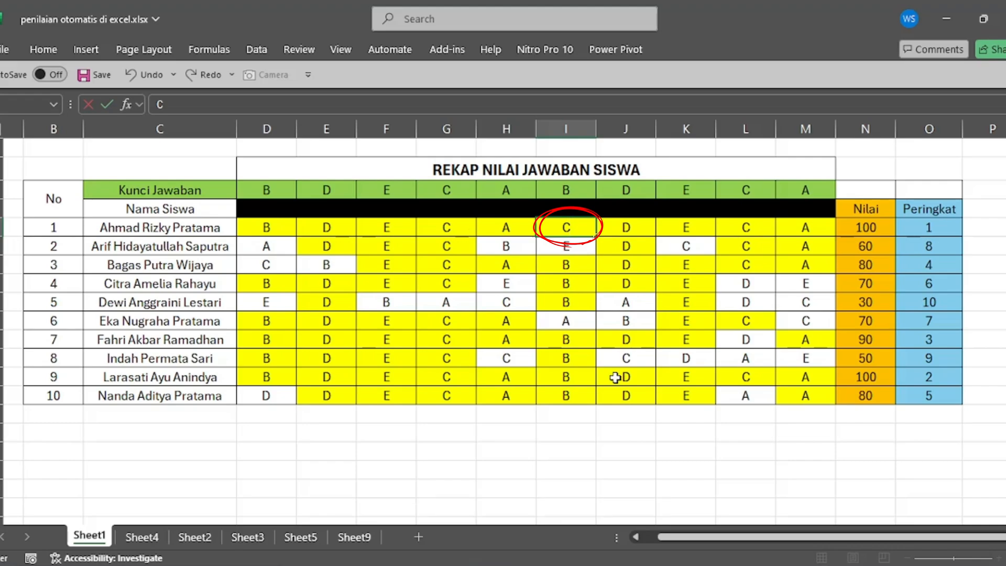
key("Return")
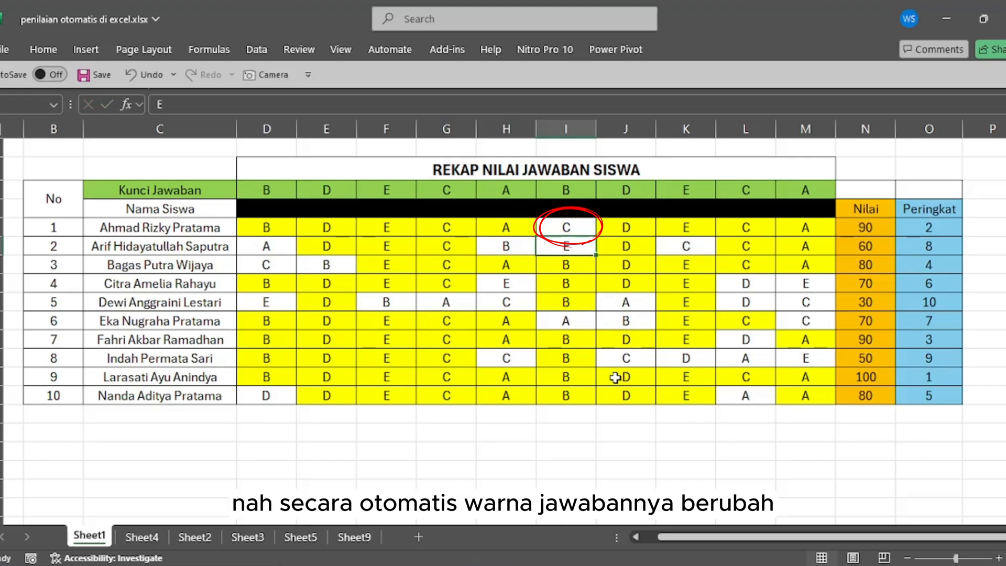
- Inspect the first student's changed answer, then the formulas in the Nilai cell N5 and the Peringkat cell O5
left_click(578, 229)
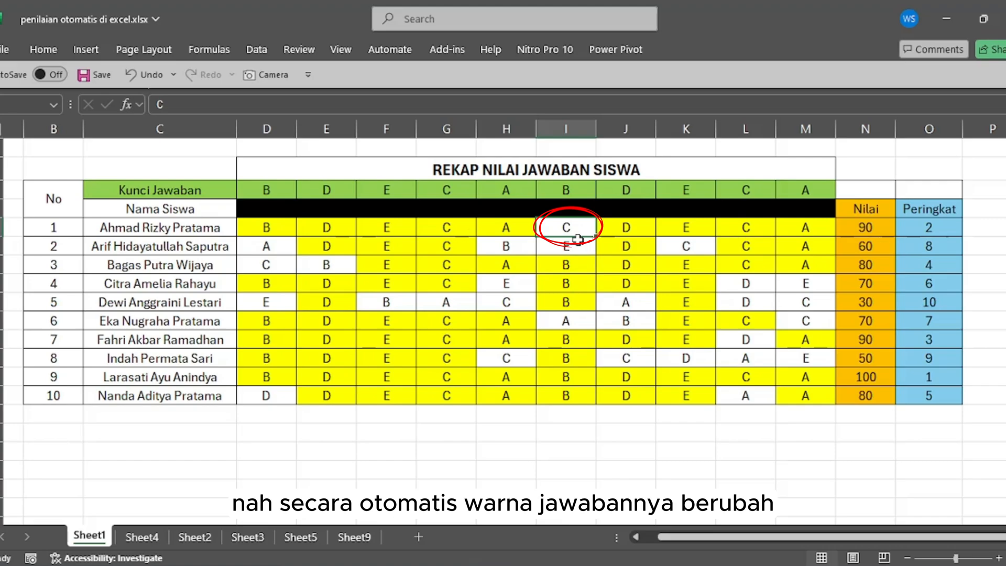
left_click(857, 227)
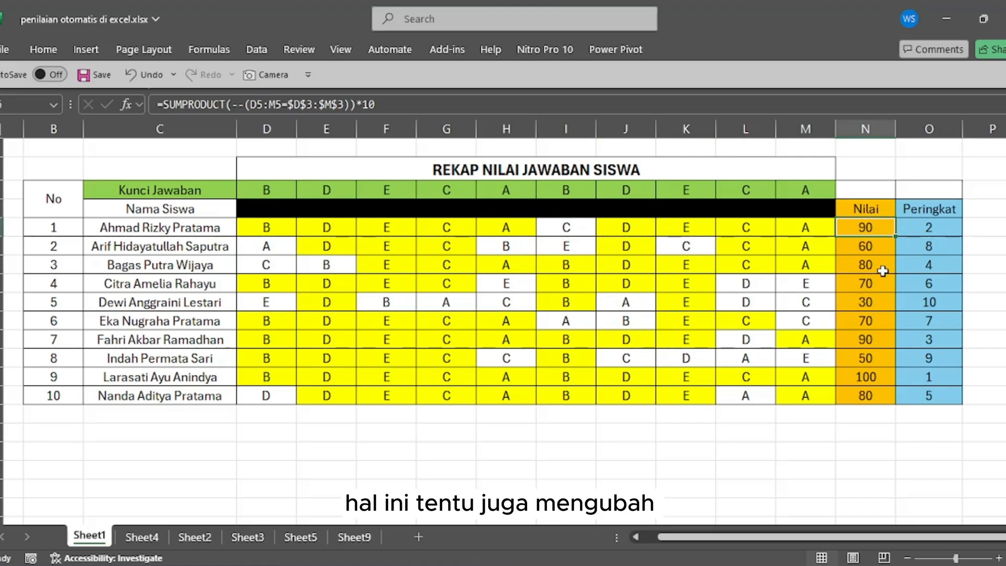
left_click(915, 225)
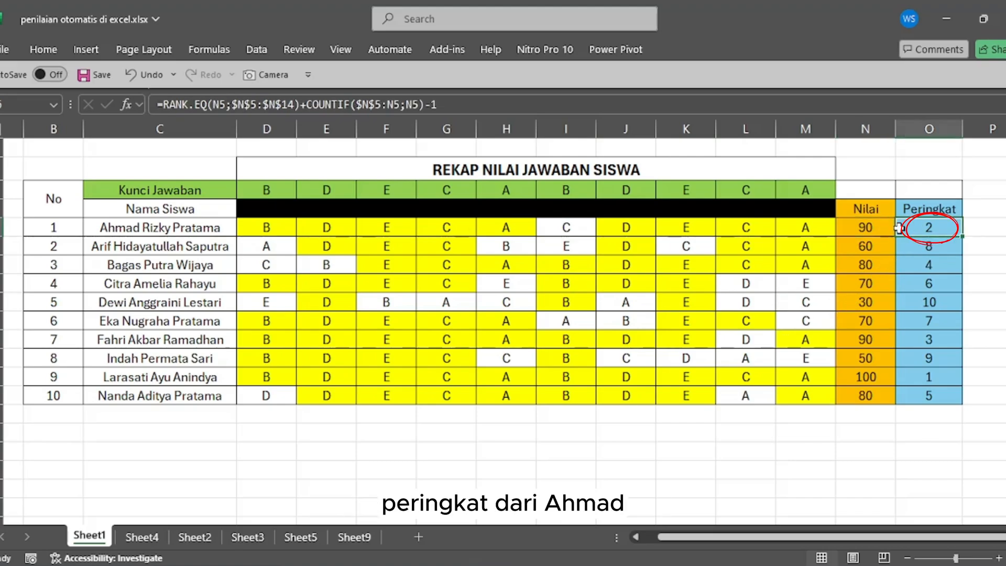
- Set the first student's sixth answer in cell I5 back to B
left_click(578, 228)
type("B")
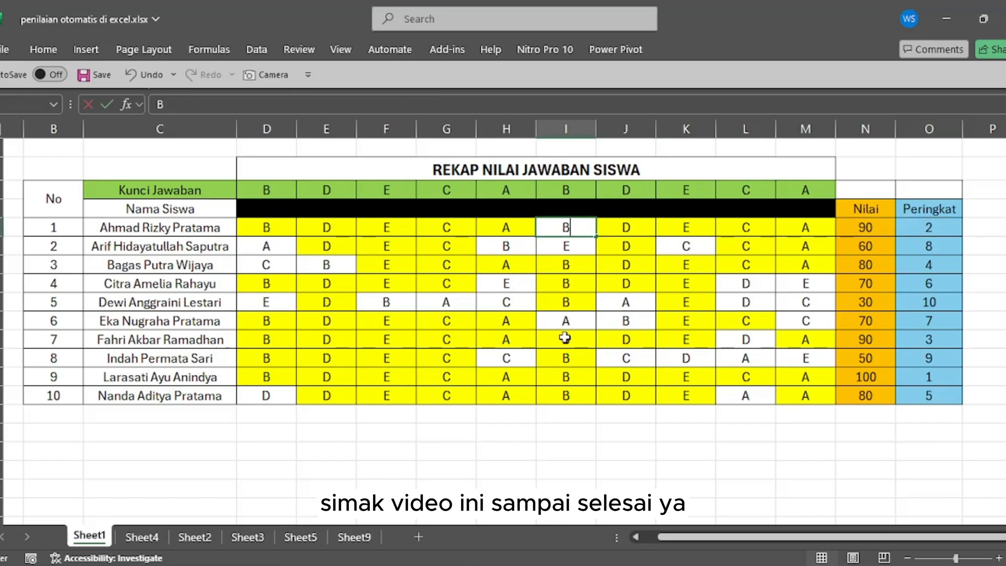
key("Return")
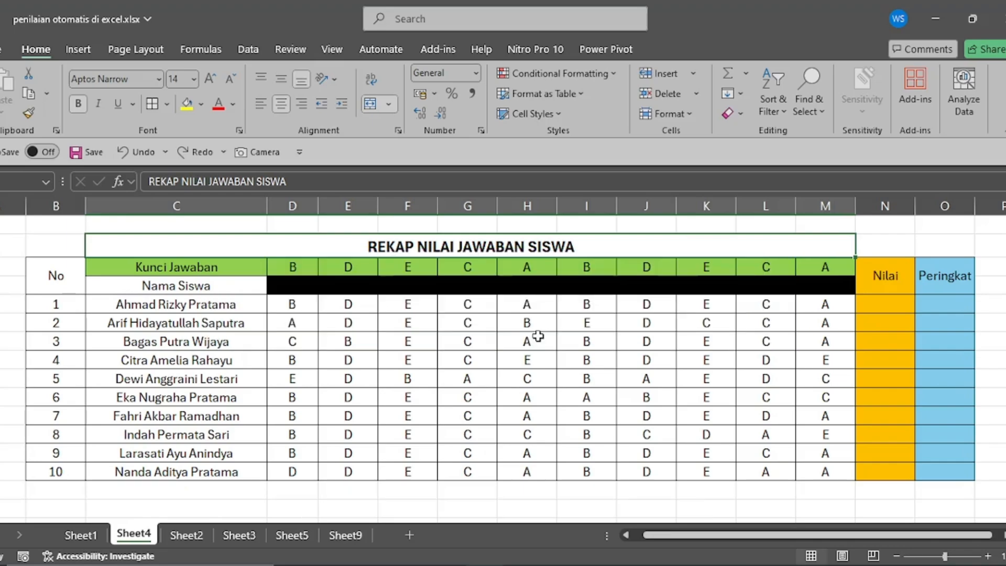
- Start a new conditional formatting rule for the answers D5:M14 on Sheet4 that uses a formula to determine which cells to format
left_click(295, 304)
left_click_drag(295, 304, 828, 471)
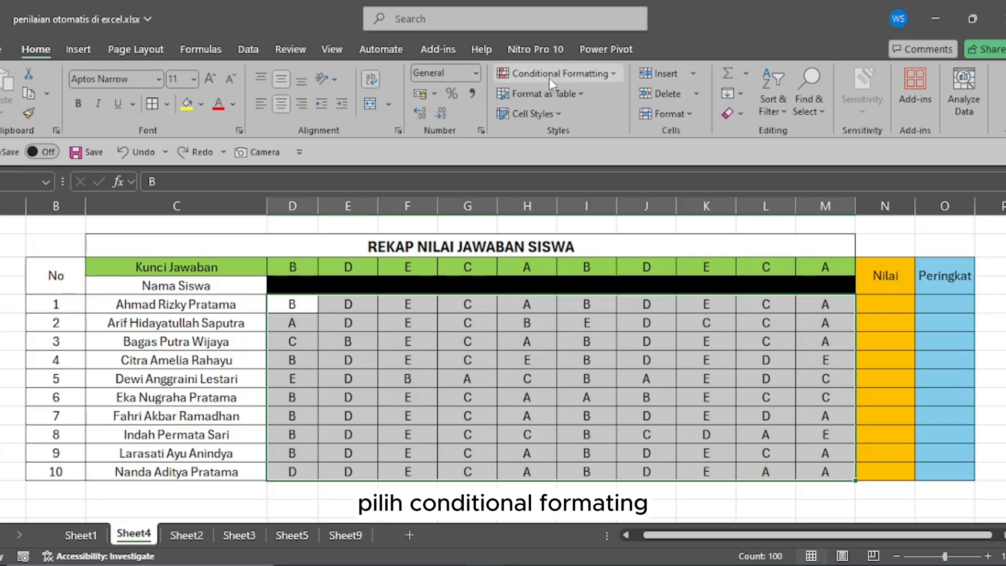
left_click(571, 76)
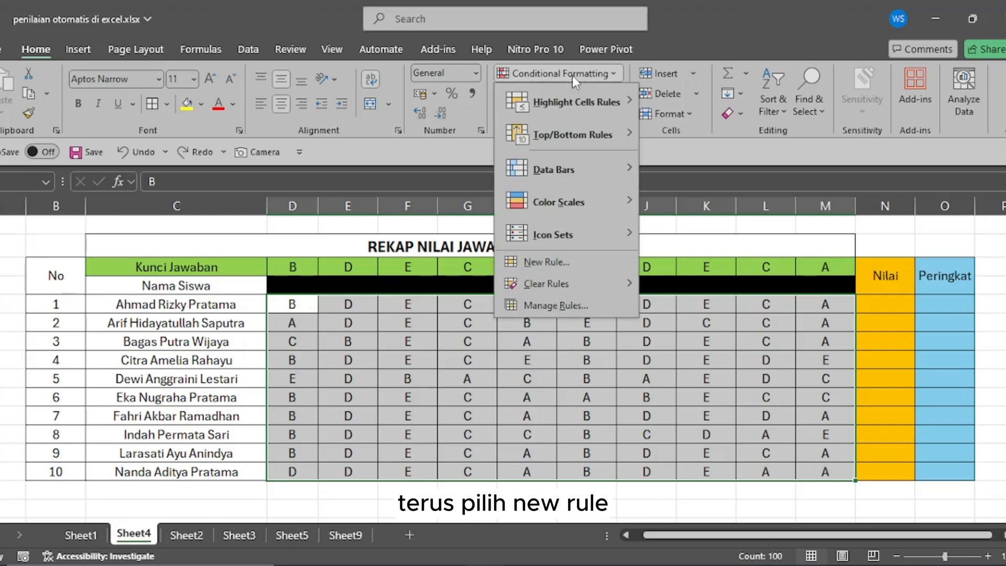
left_click(570, 267)
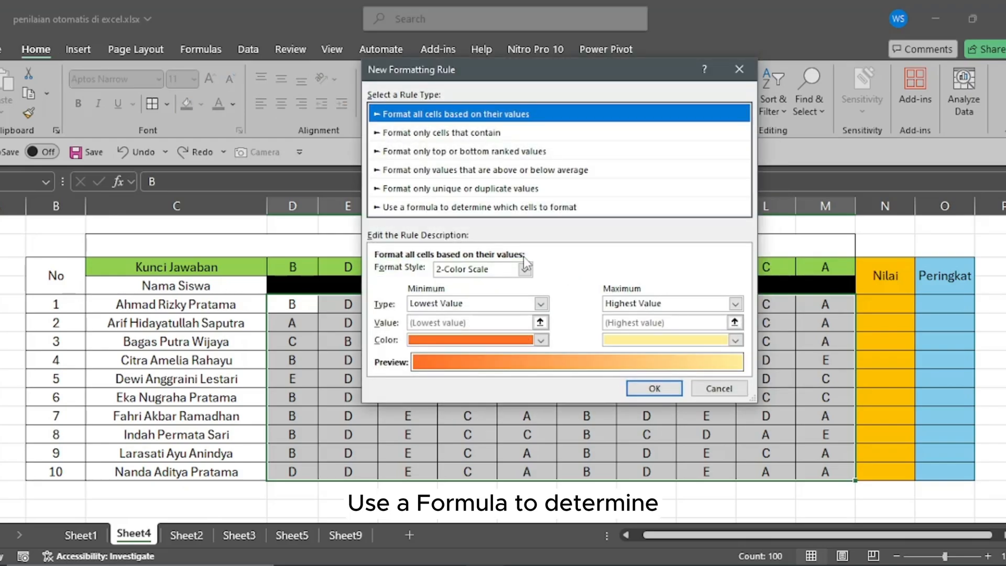
left_click(472, 208)
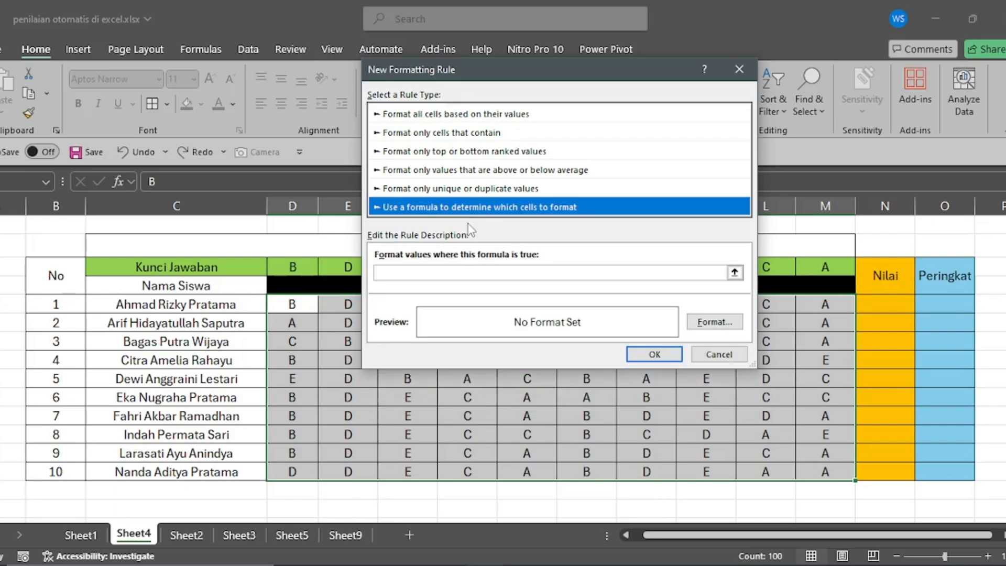
- Enter the rule formula =D5=D$3, with D5 fully relative and only the row locked for the answer key cell
left_click(473, 272)
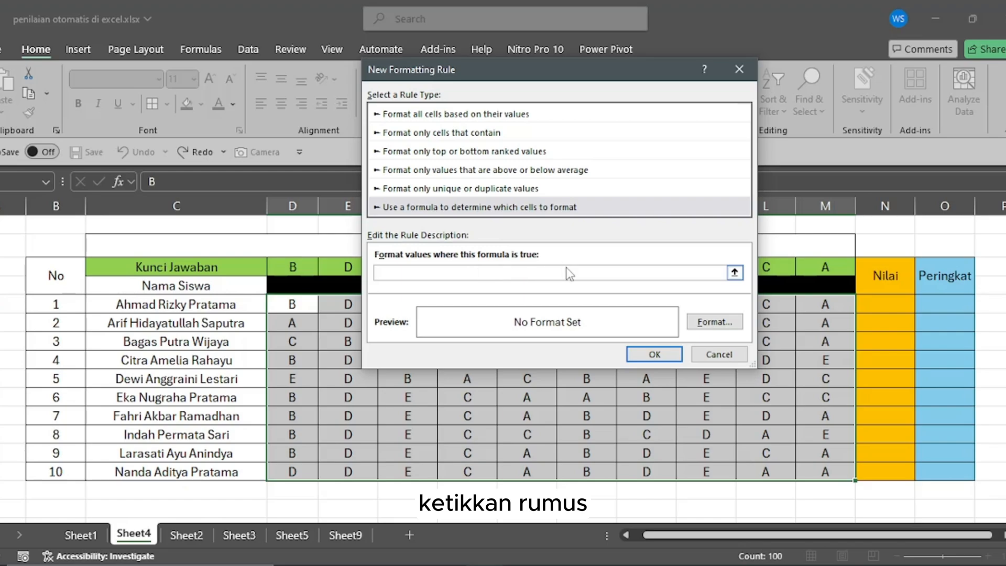
type("=")
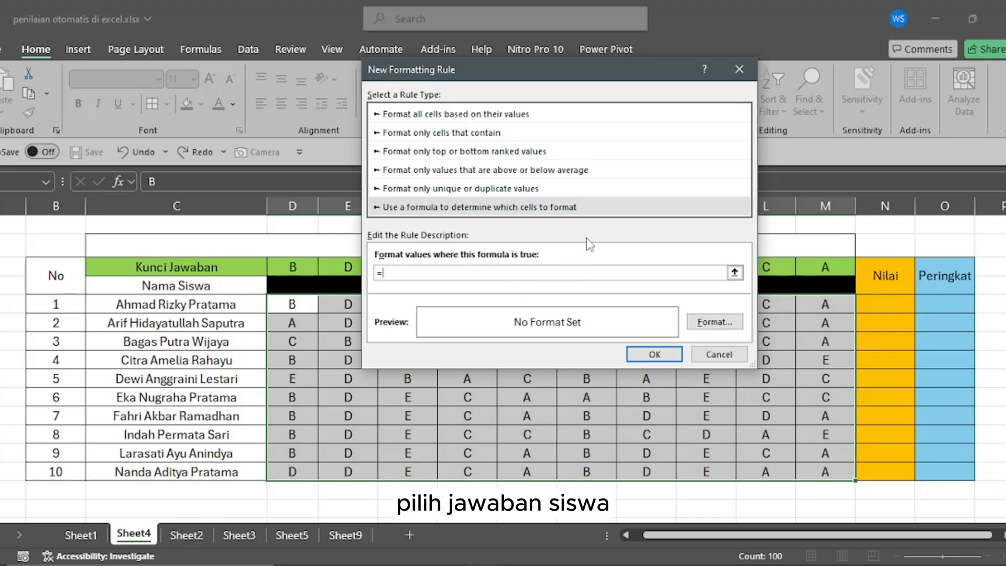
left_click(300, 306)
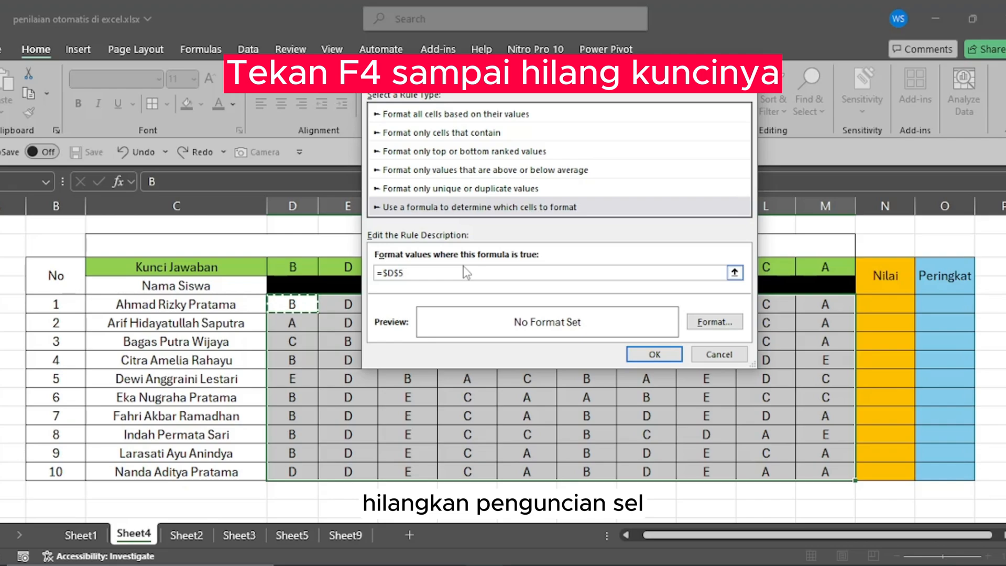
key("F4")
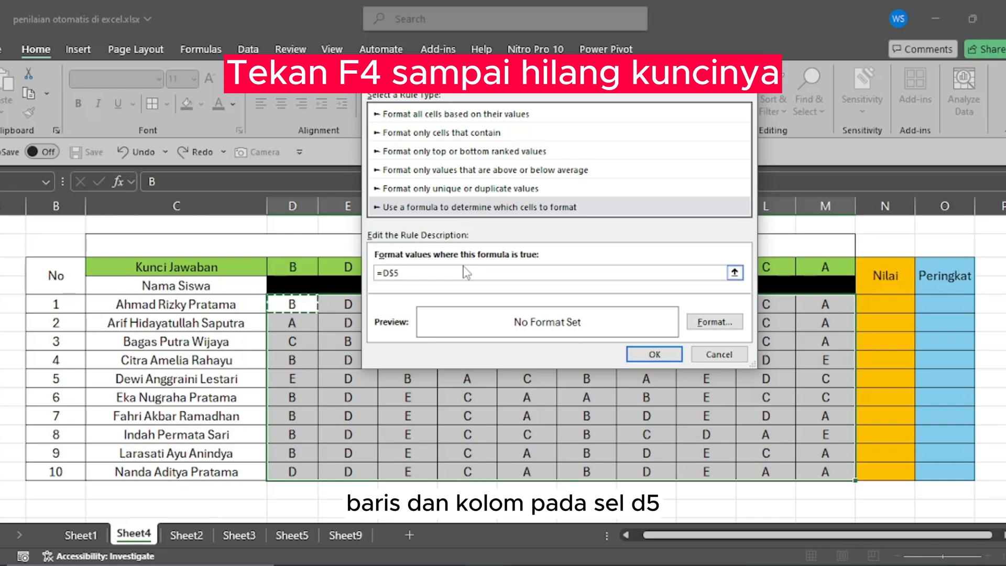
key("F4")
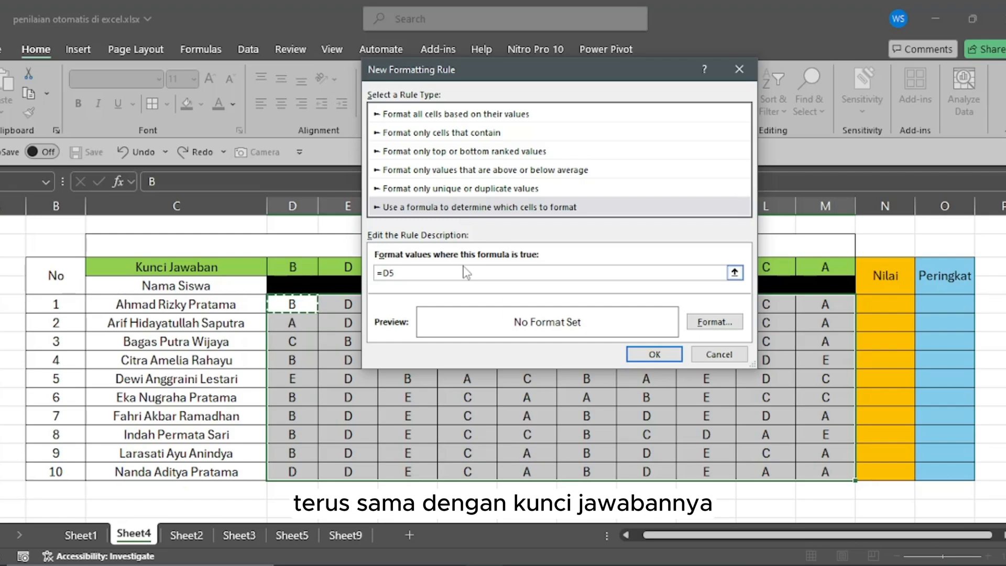
type("=")
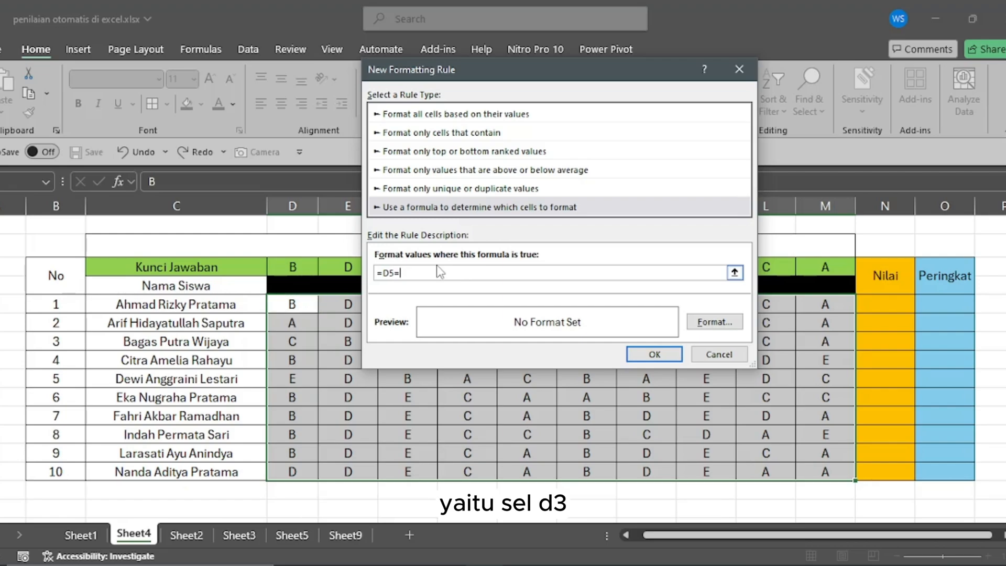
left_click(302, 266)
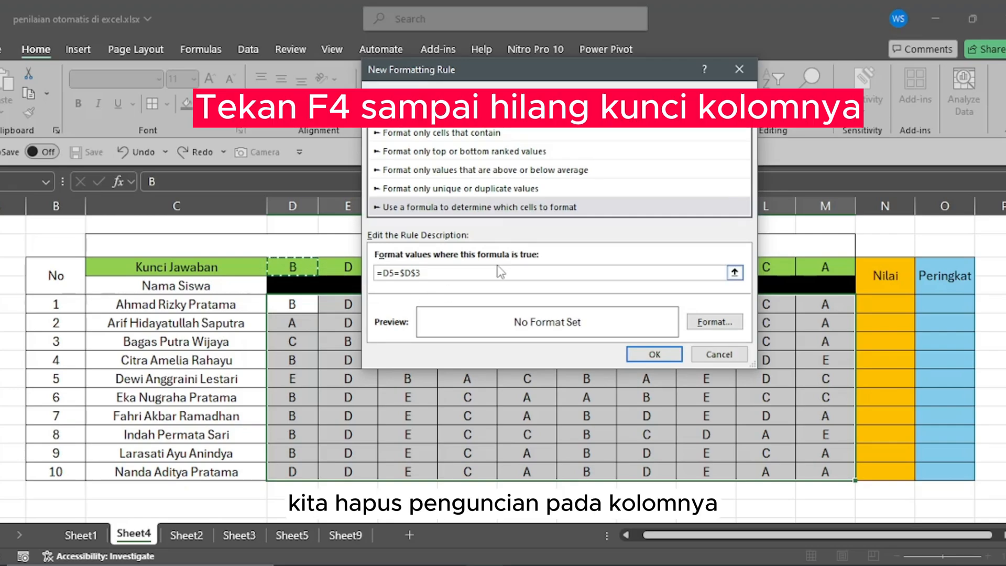
key("F4")
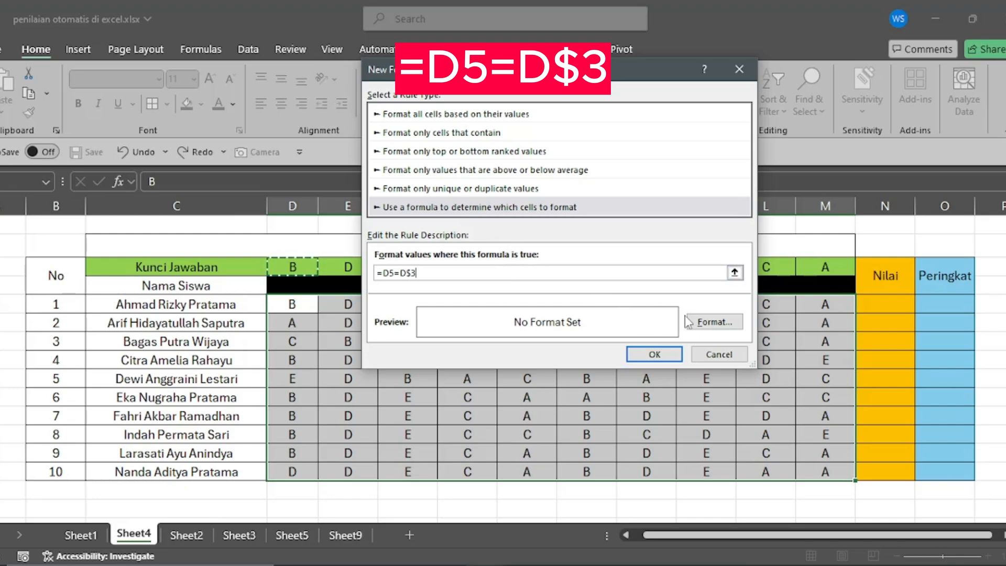
- Give the rule a yellow background fill and apply it to the answer cells
left_click(741, 325)
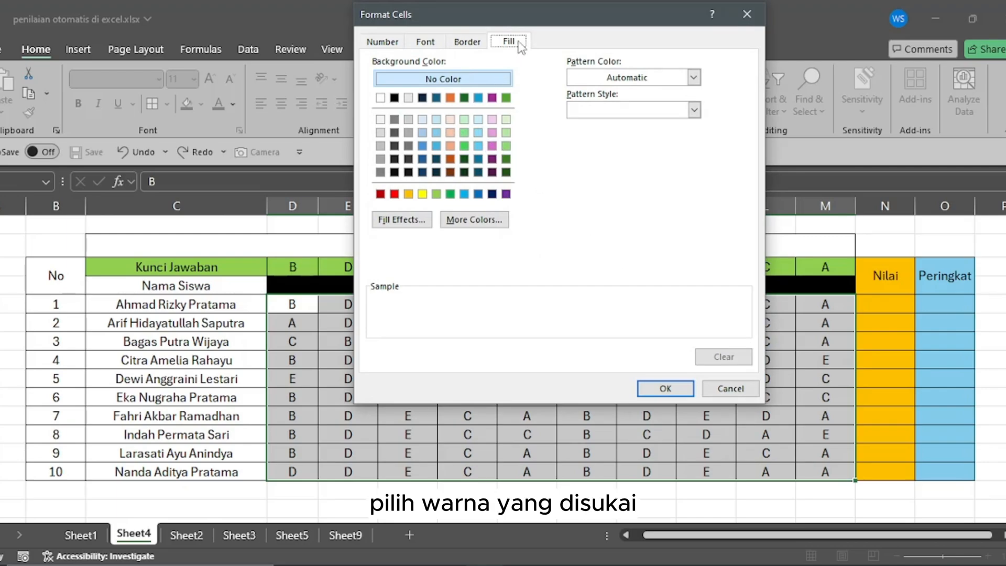
left_click(422, 194)
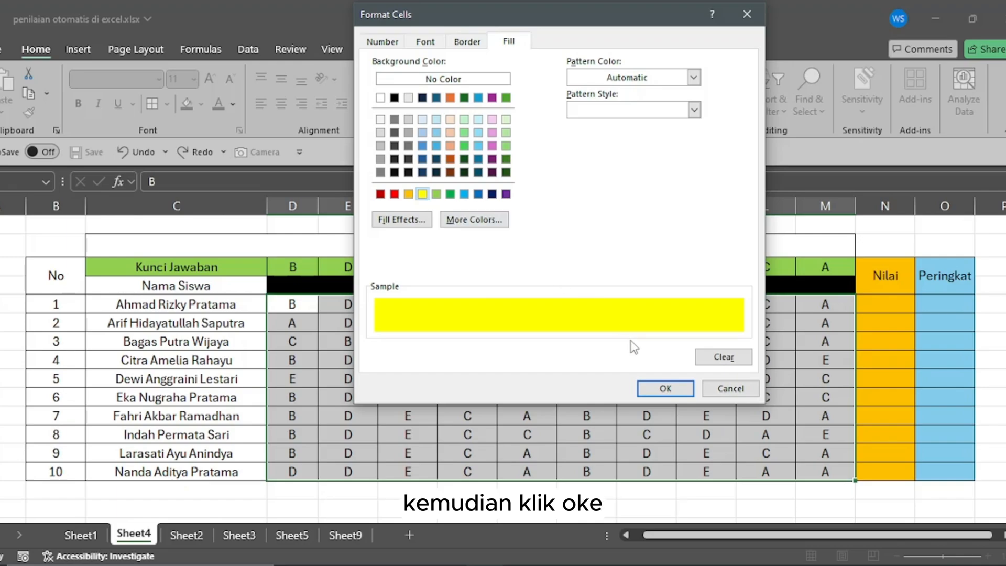
left_click(652, 389)
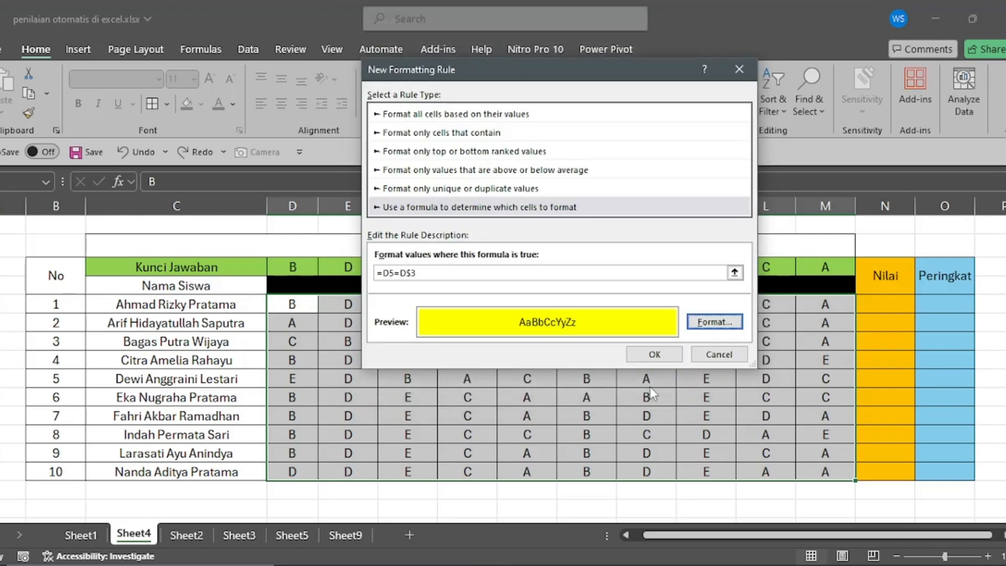
left_click(661, 359)
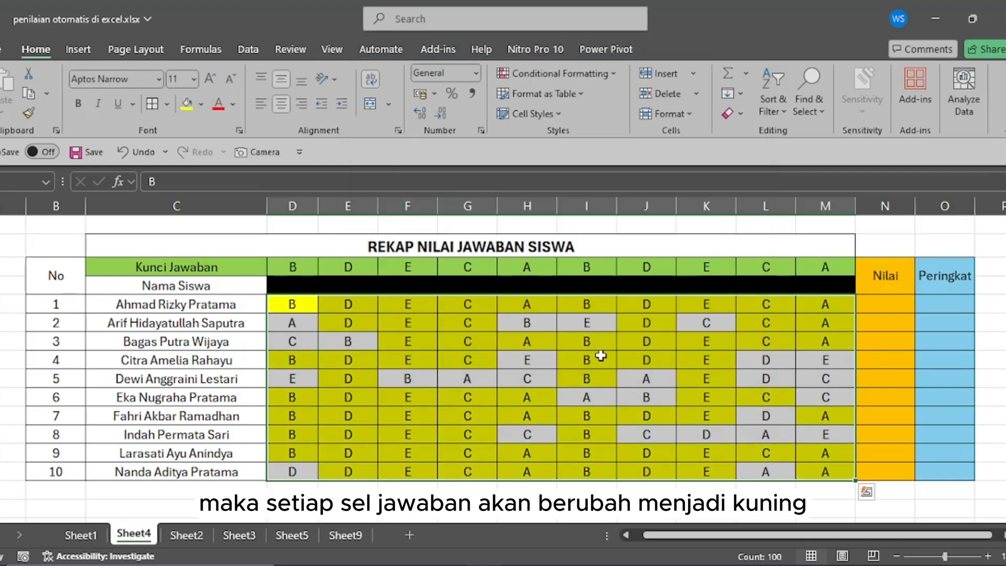
- Test the highlighting by changing the third student's first answer in cell D7 to B
left_click(548, 355)
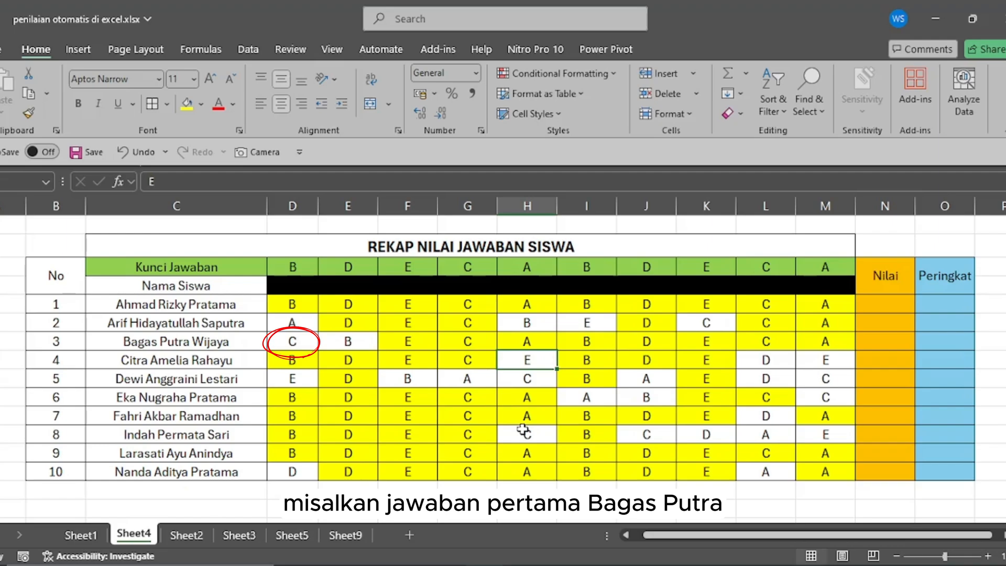
left_click(297, 345)
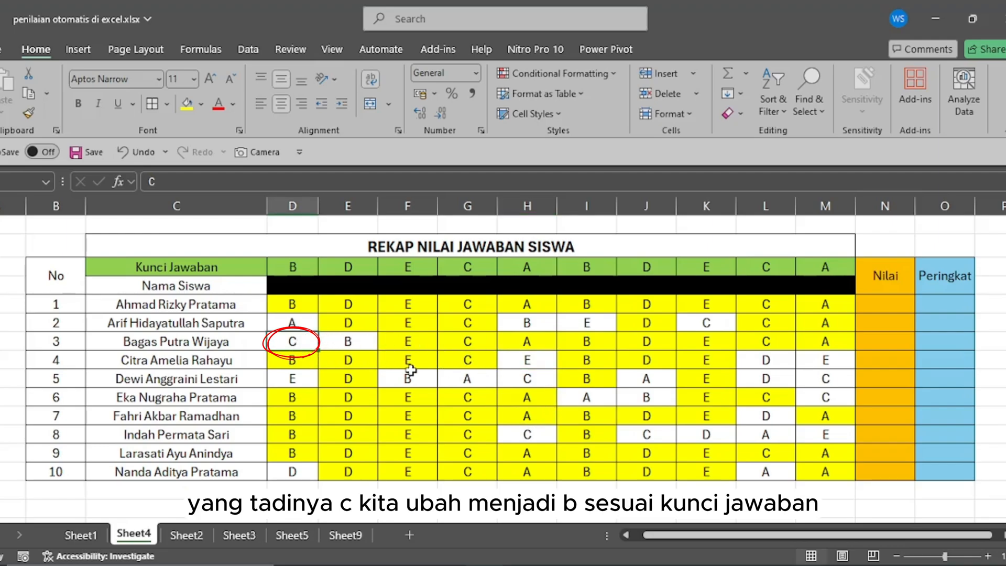
type("B")
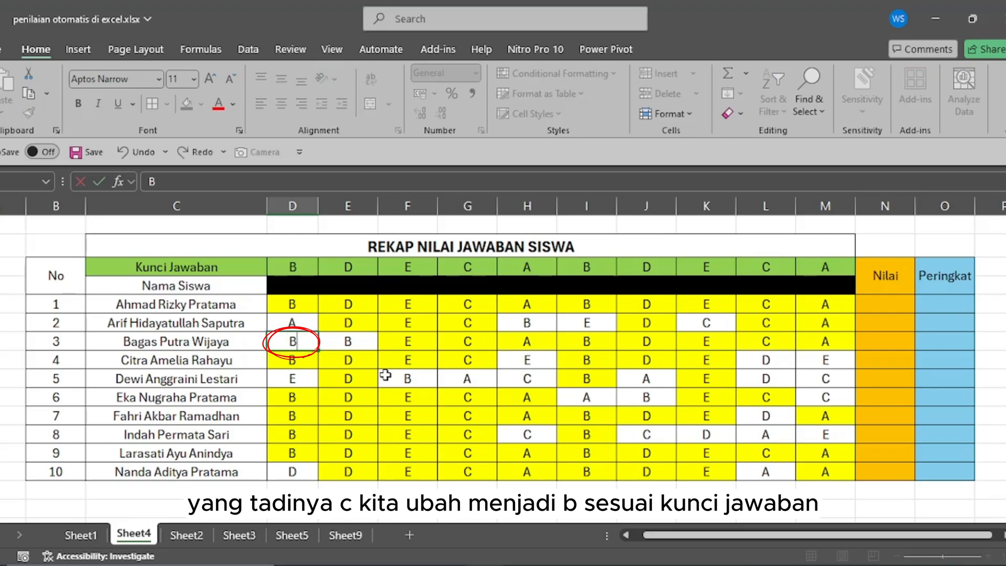
key("Return")
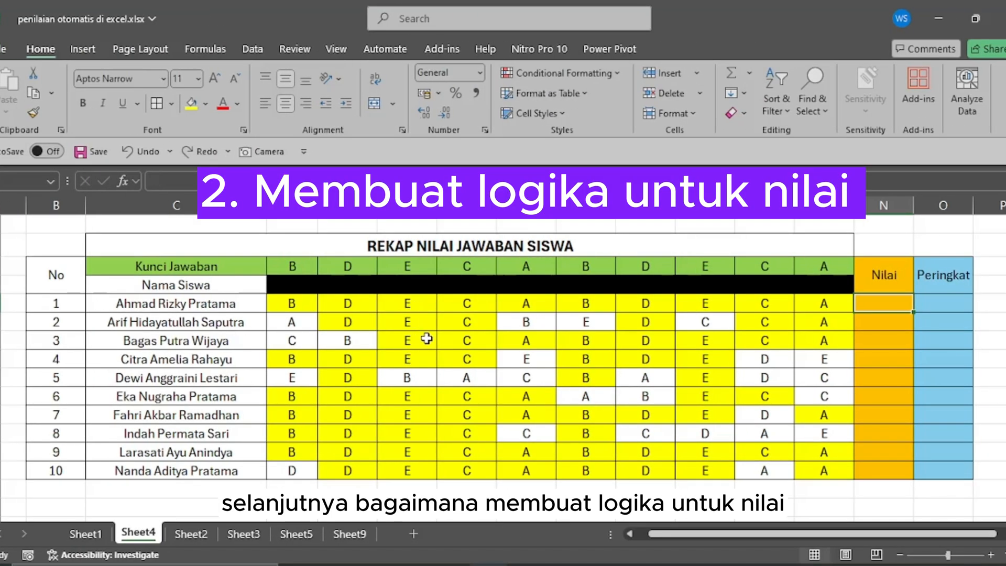
- Enter =D5=$D$3 in the first student's Nilai cell N5, with the key cell fully locked, and fill it down to N14
left_click(781, 181)
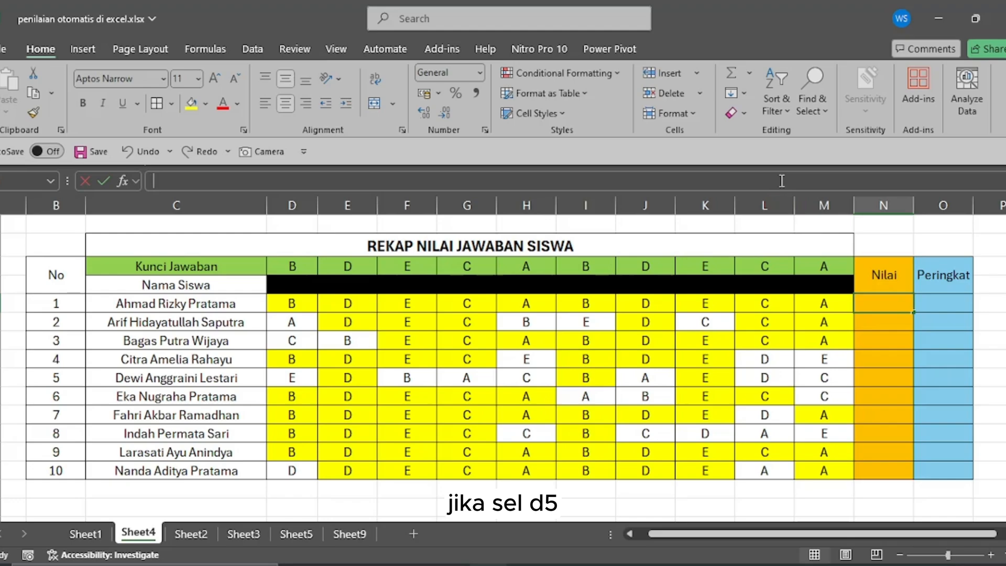
type("=")
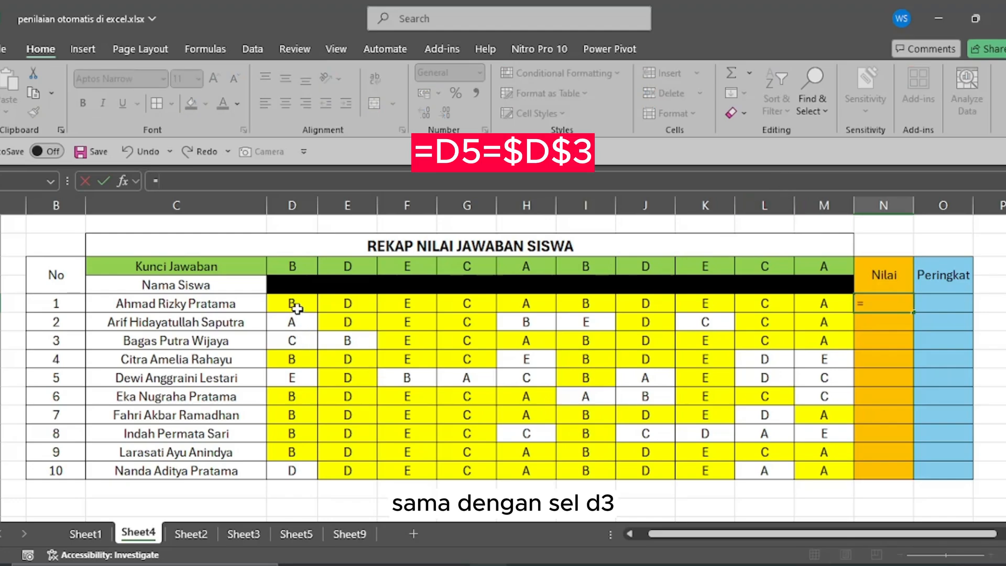
left_click(297, 307)
type("=")
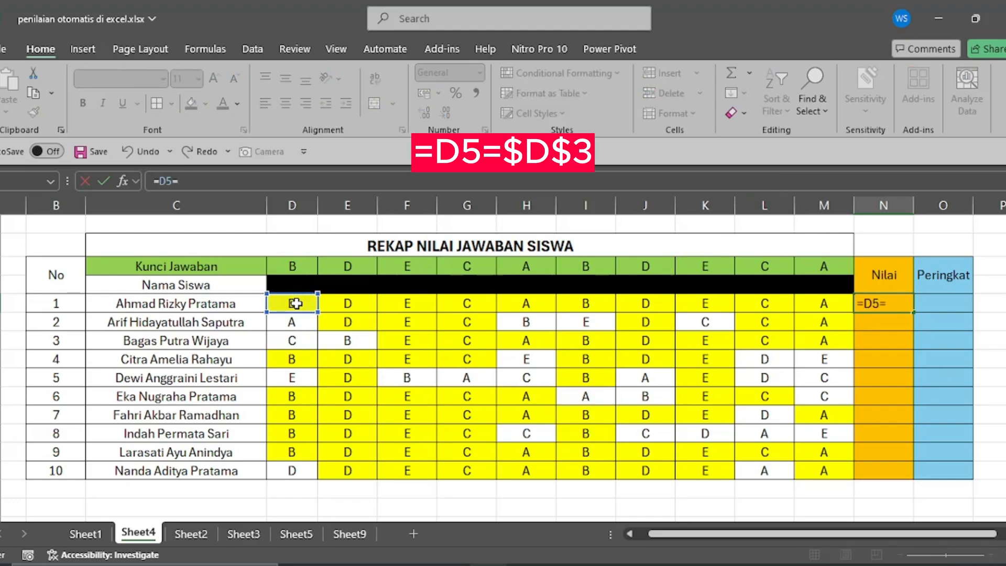
left_click(296, 259)
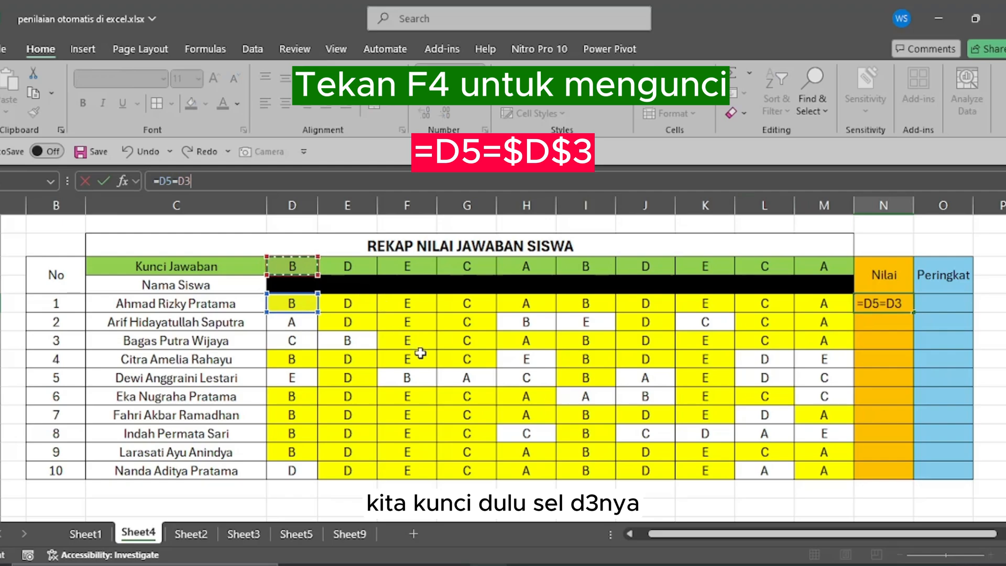
key("F4")
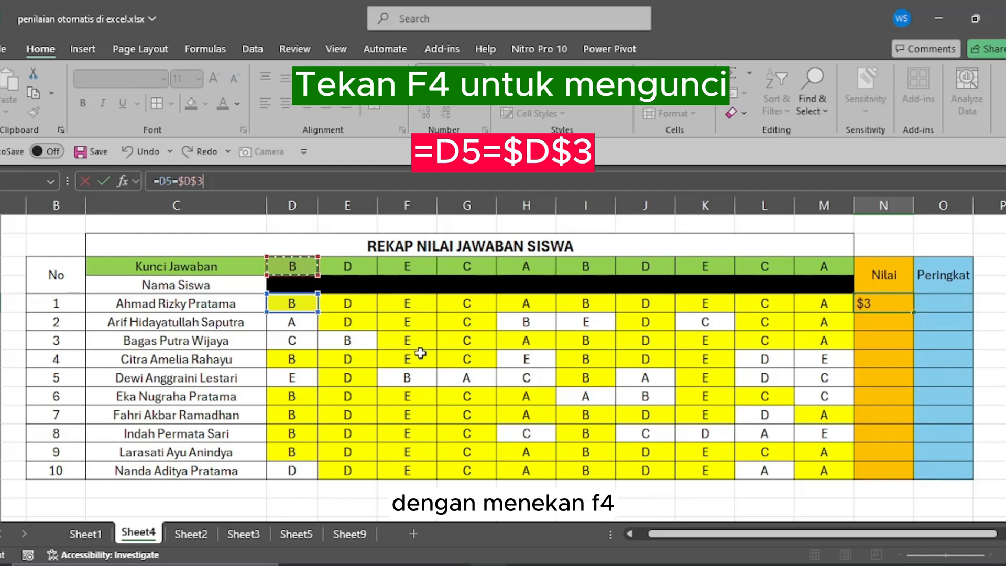
key("Return")
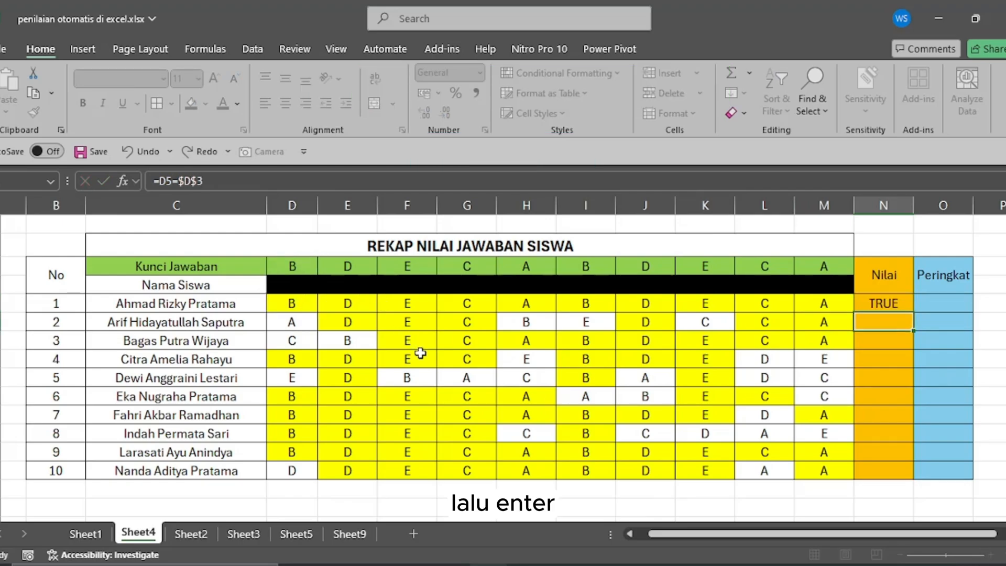
left_click(883, 305)
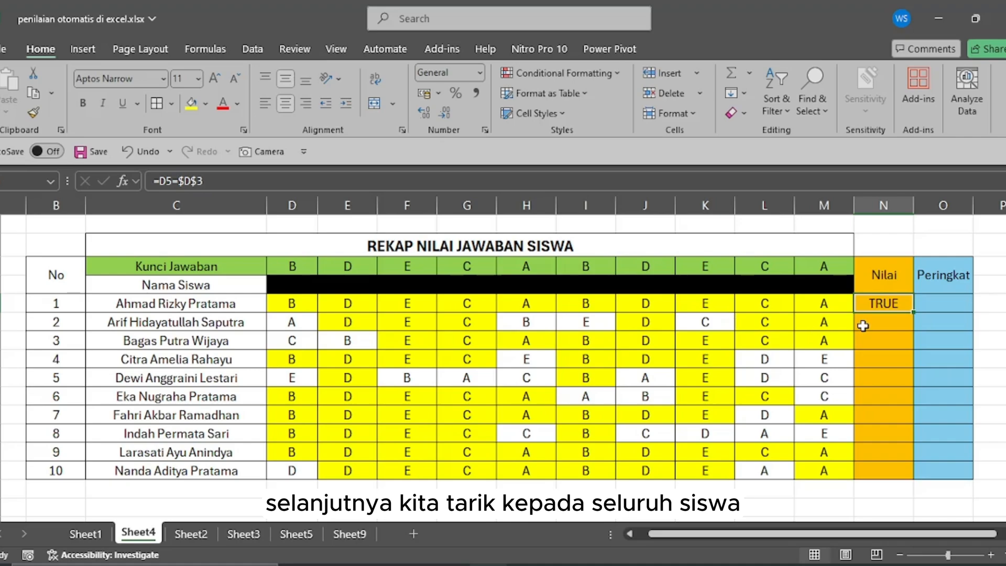
left_click_drag(912, 387, 899, 473)
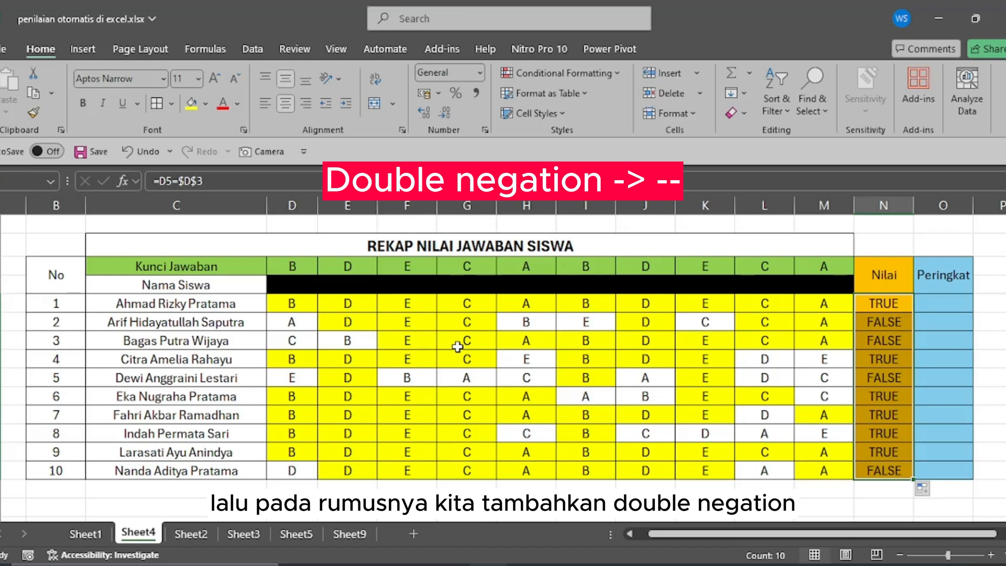
- Add a double negation to the comparison in N5 so the formula reads =--(D5=$D$3)
left_click(876, 302)
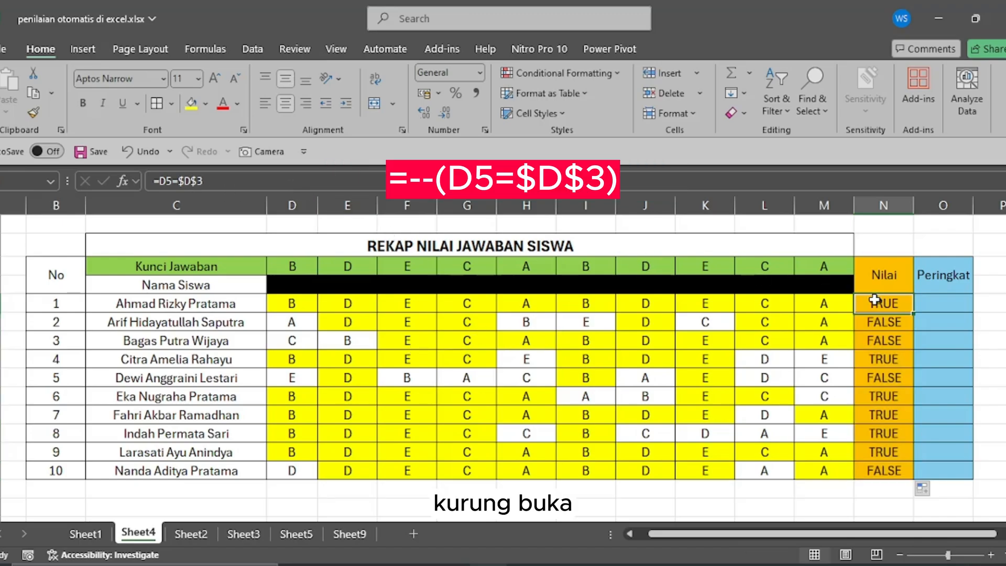
left_click(164, 185)
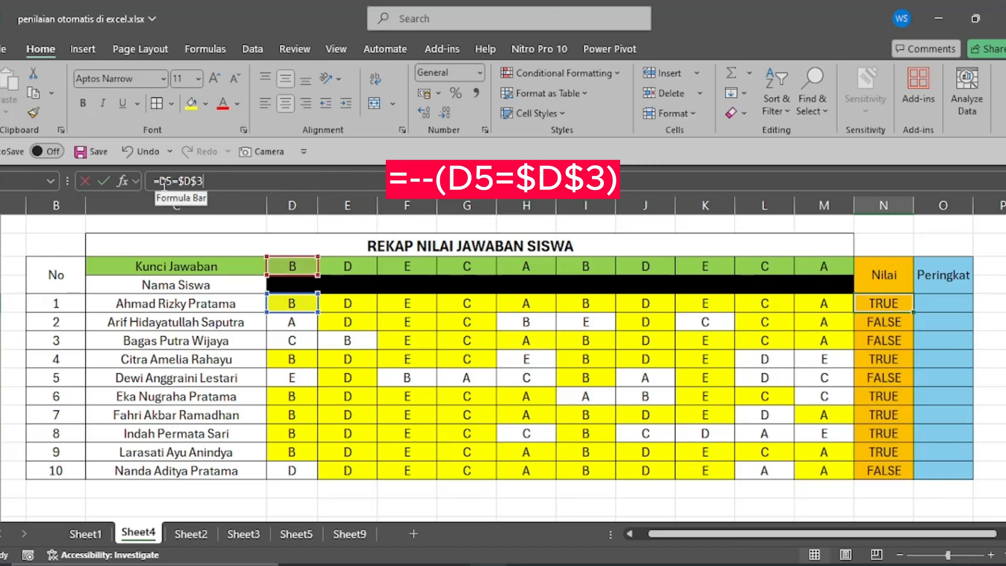
type("--(")
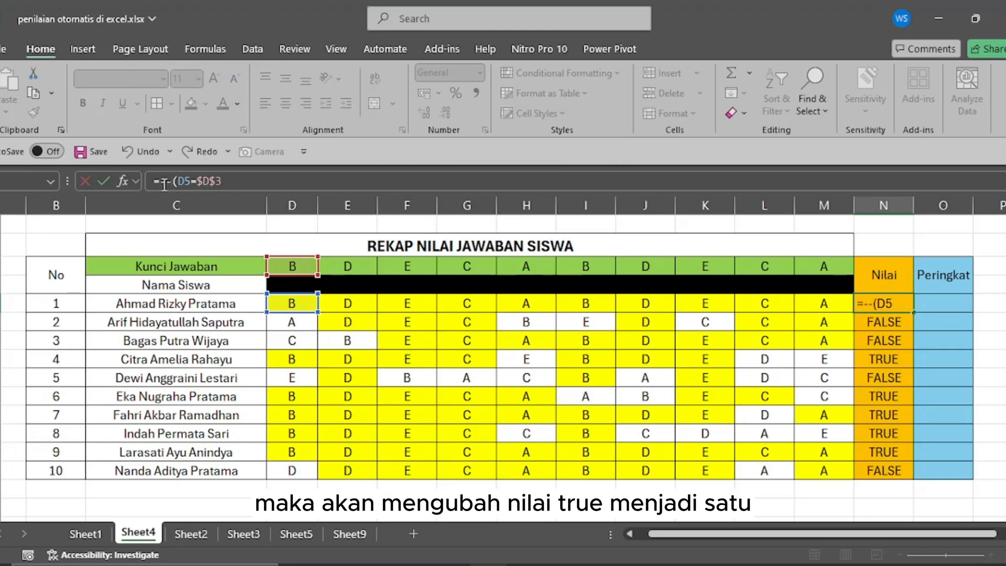
key("End")
key("Return")
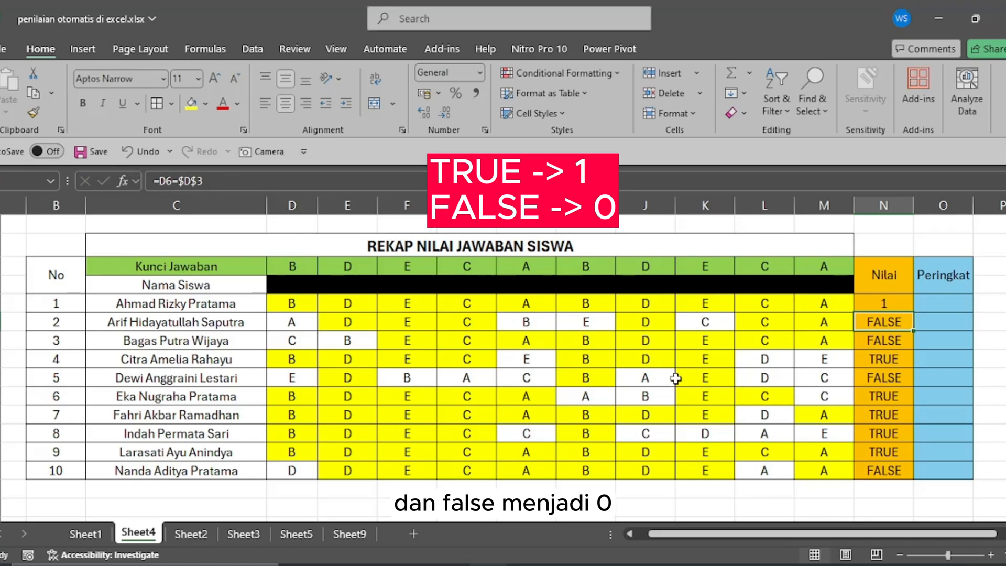
- Extend the N5 comparison to all ten answers and the locked answer key, making the formula =--(D5:M5=$D$3:$M$3)
left_click(887, 303)
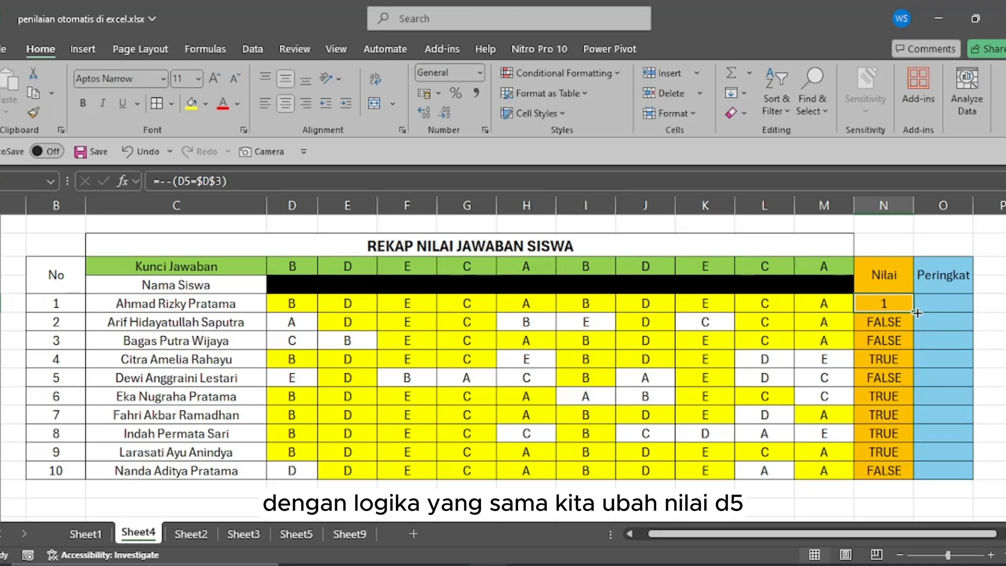
double_click(186, 181)
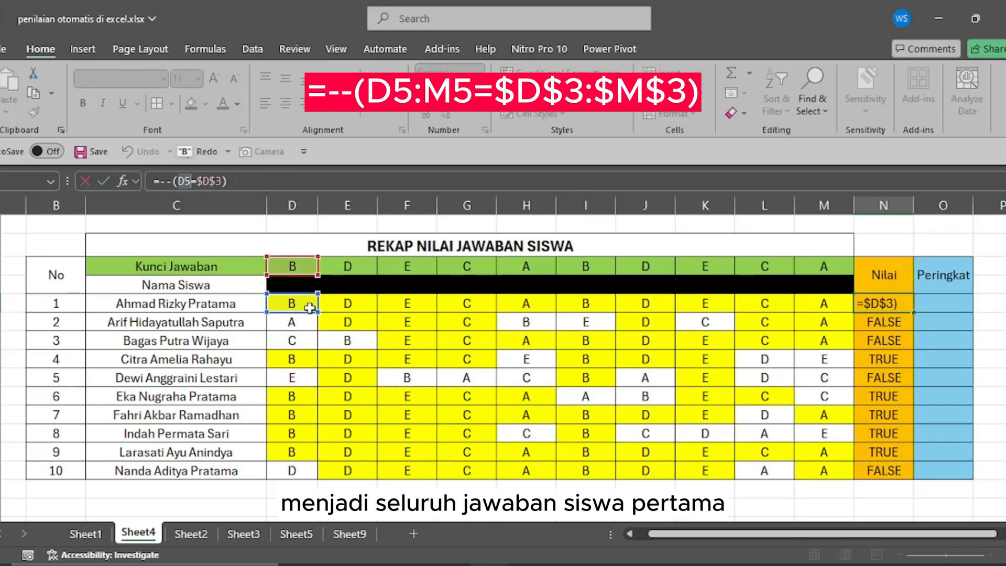
left_click_drag(309, 308, 814, 309)
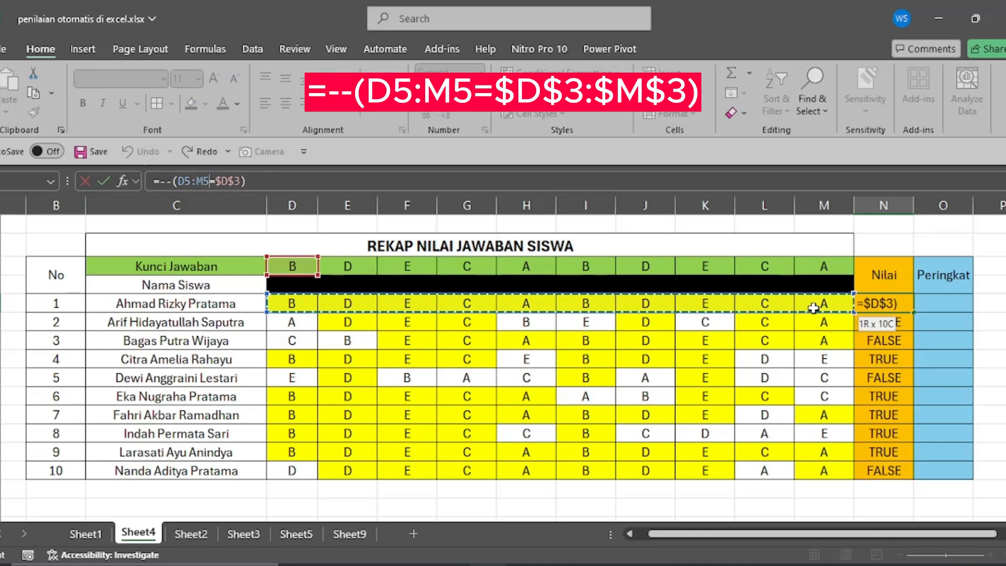
double_click(234, 181)
left_click_drag(291, 265, 831, 266)
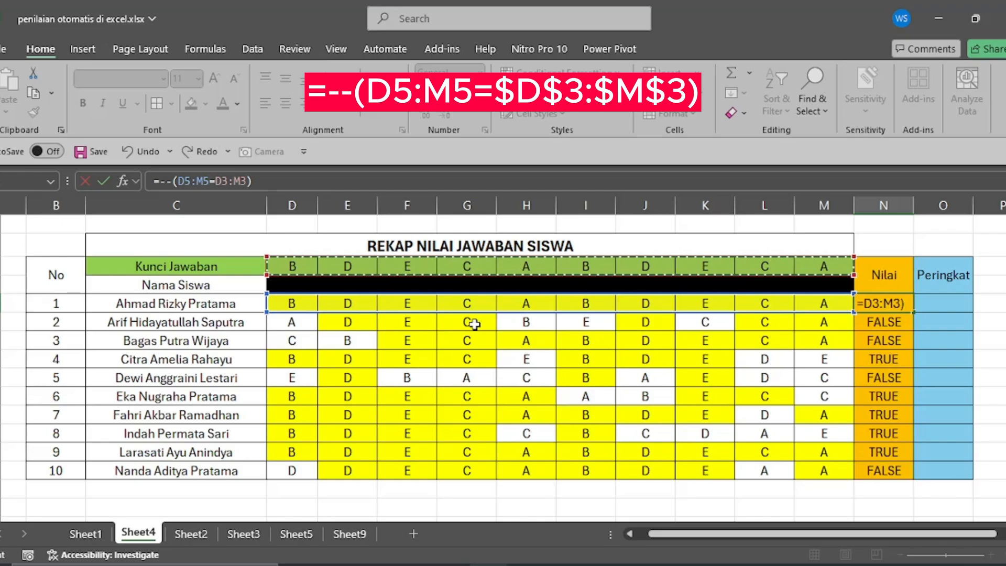
key("F4")
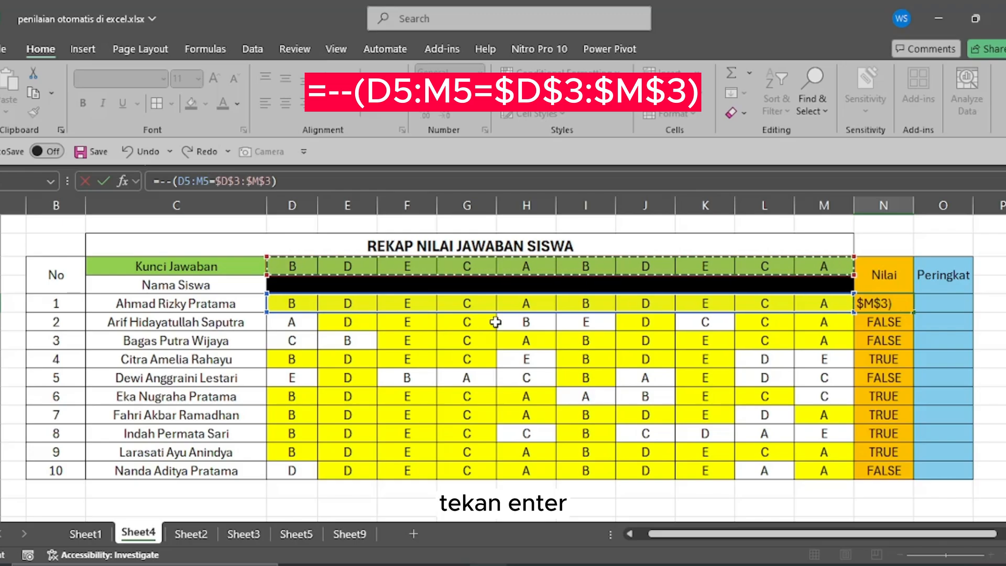
key("Return")
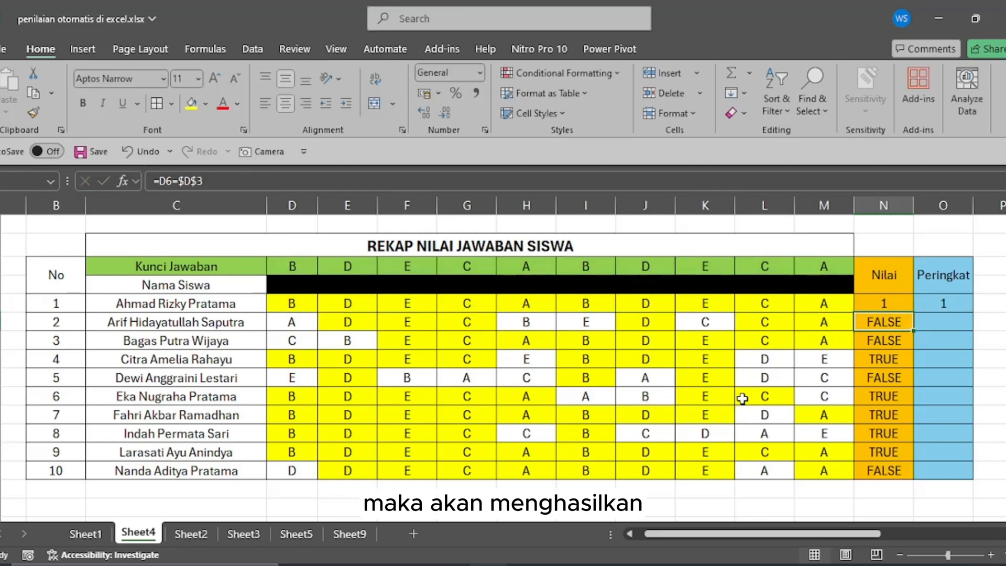
- Wrap the array comparison in N5 in SUMPRODUCT so the formula reads =SUMPRODUCT(--(D5:M5=$D$3:$M$3))
scroll(742, 398, "right", 3)
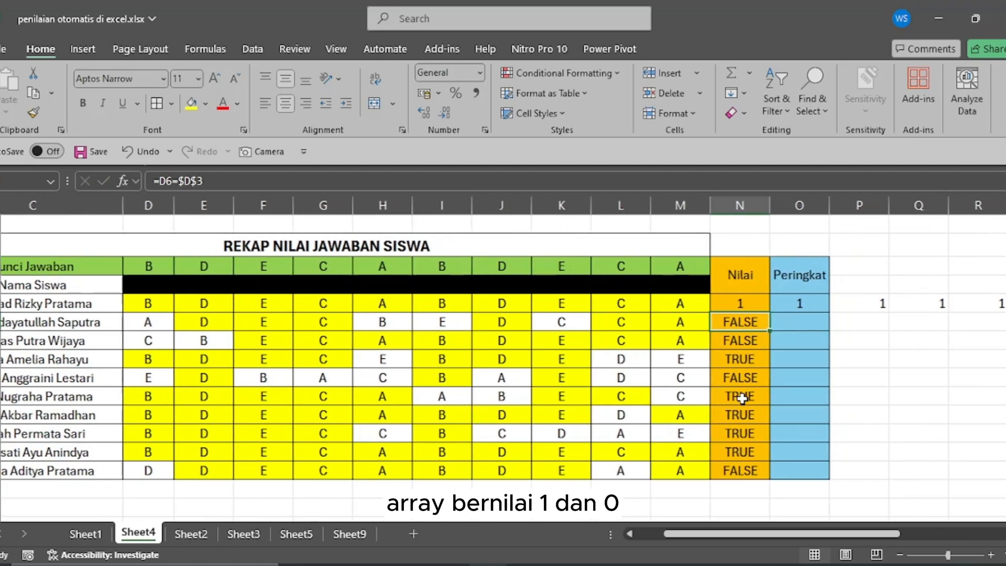
scroll(743, 398, "right", 2)
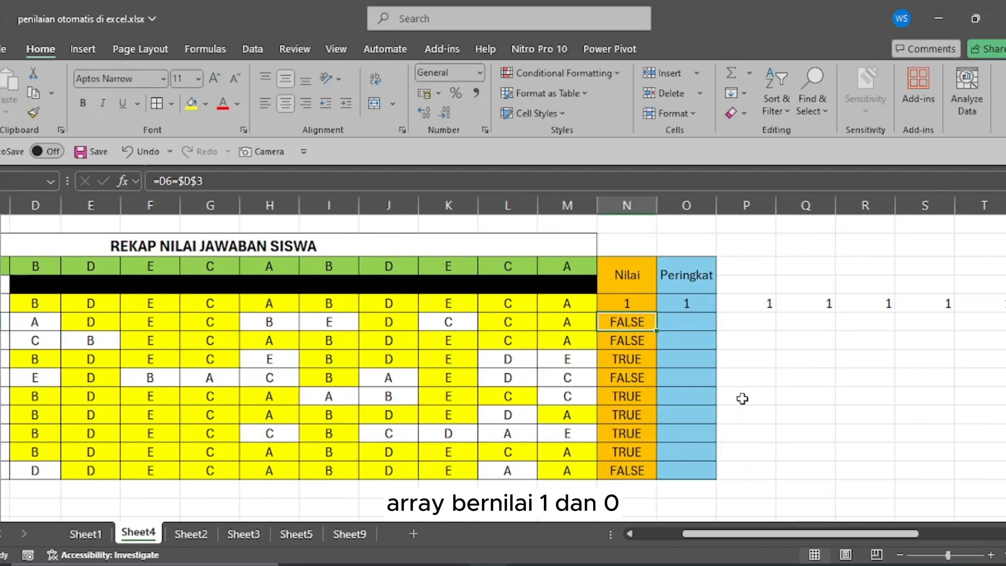
scroll(743, 398, "right", 1)
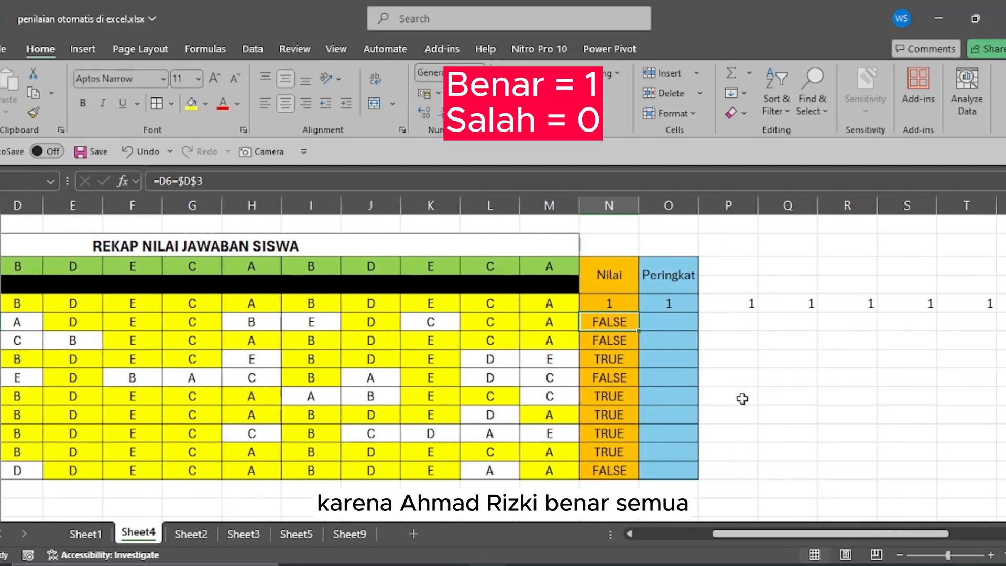
scroll(742, 398, "right", 5)
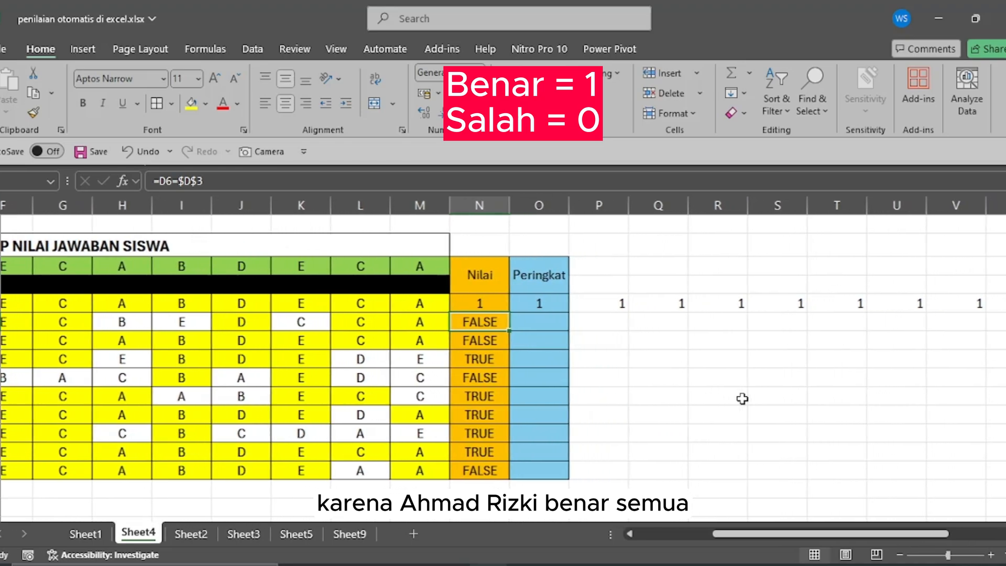
scroll(742, 398, "left", 2)
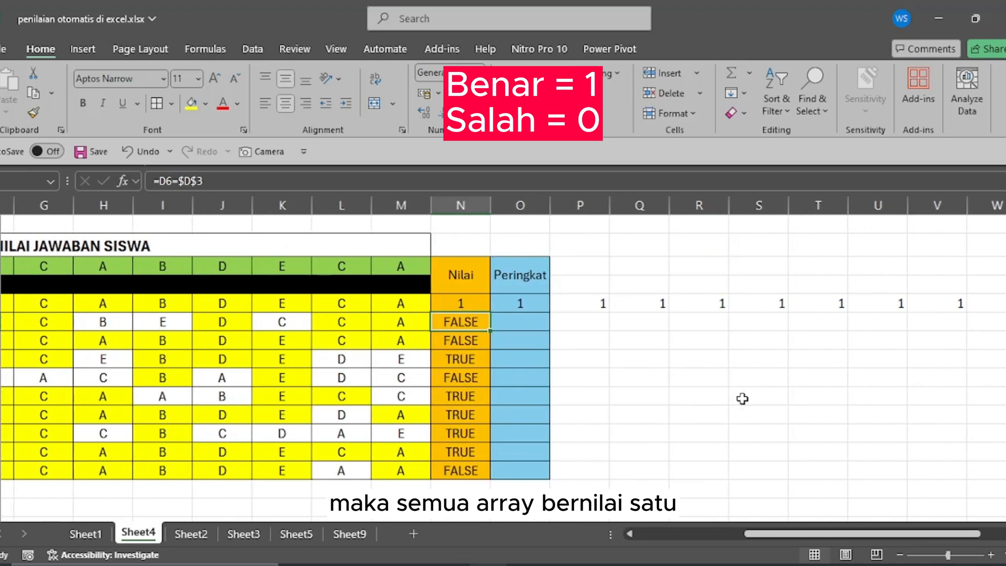
scroll(665, 379, "left", 1)
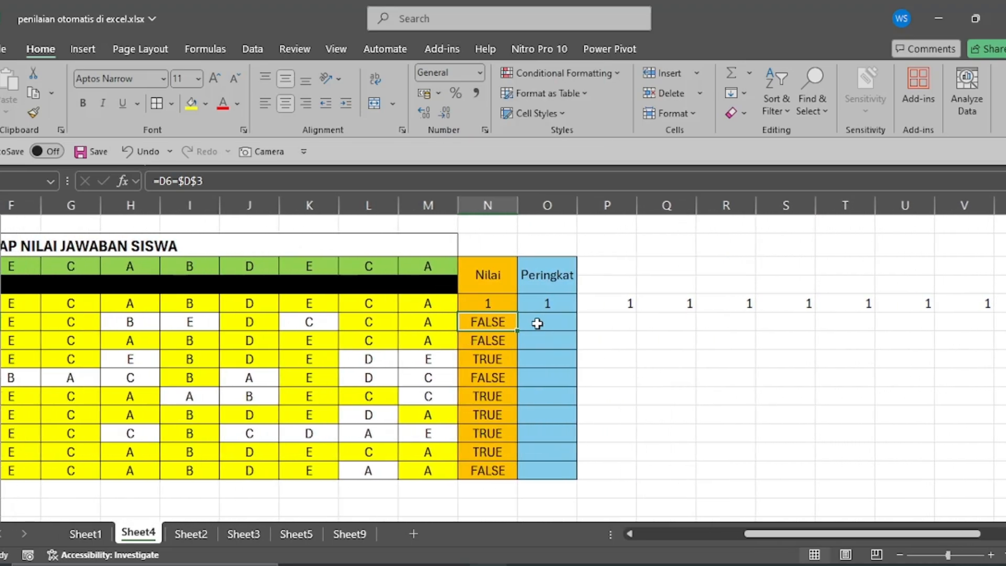
left_click(503, 305)
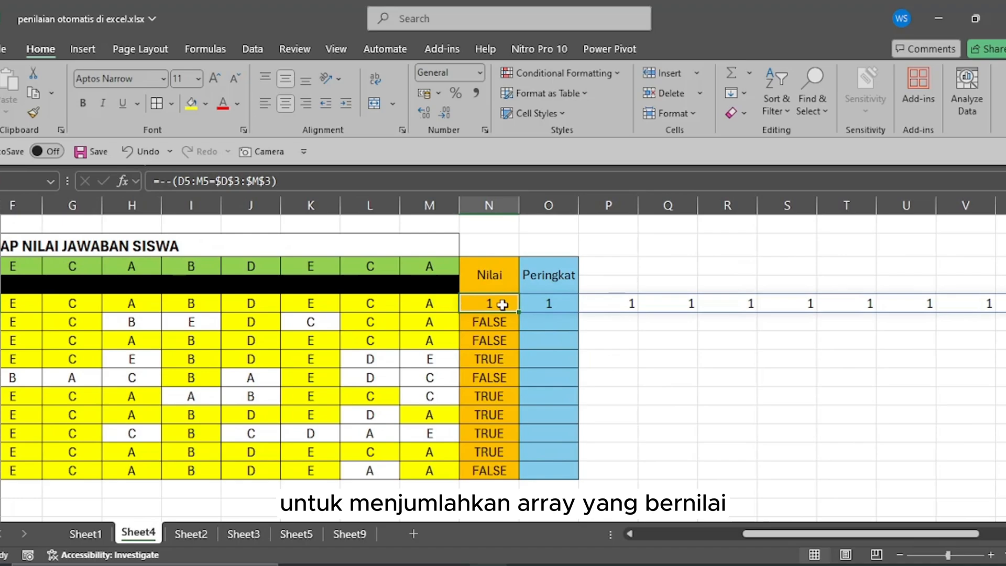
left_click(162, 182)
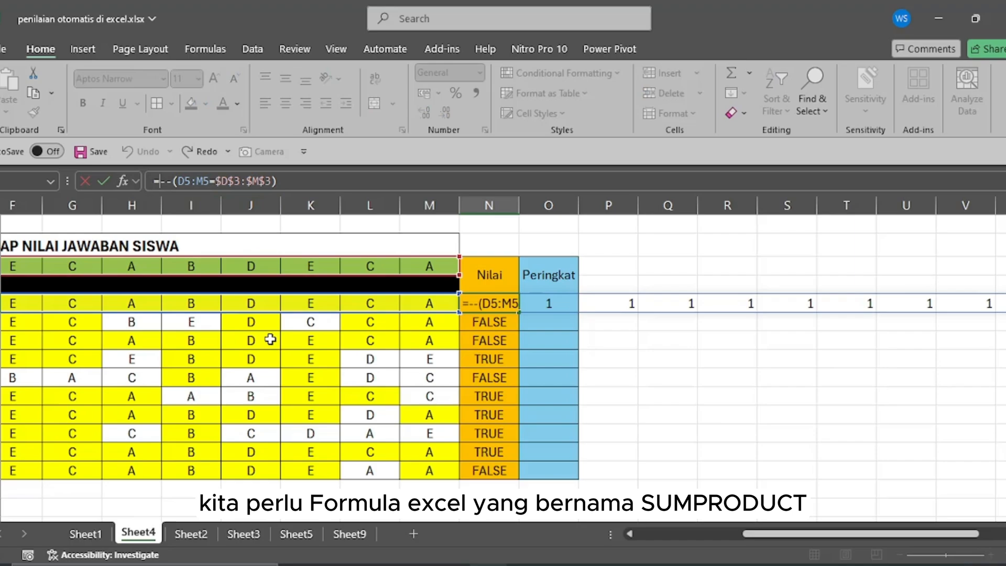
type("SUMPRODU")
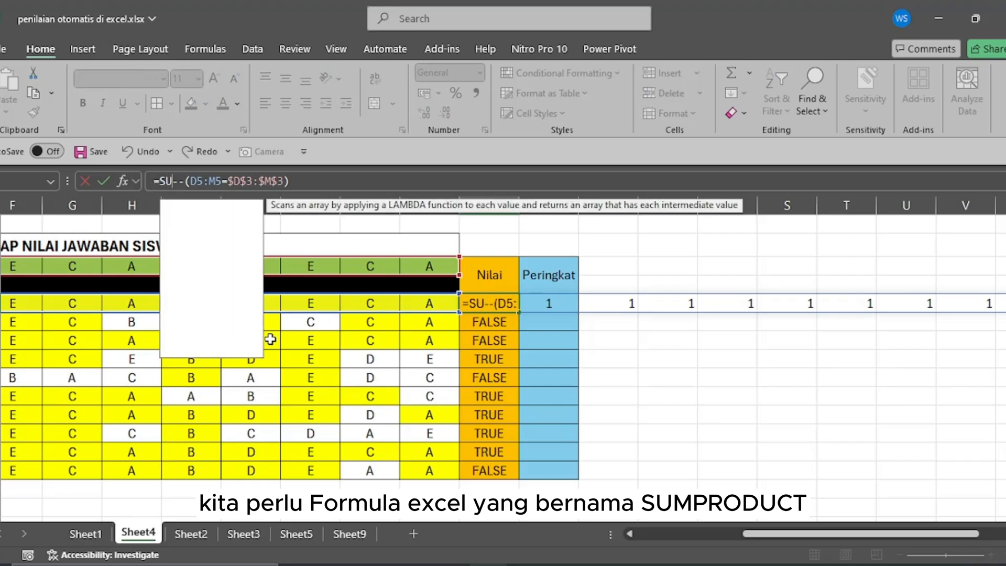
key("Tab")
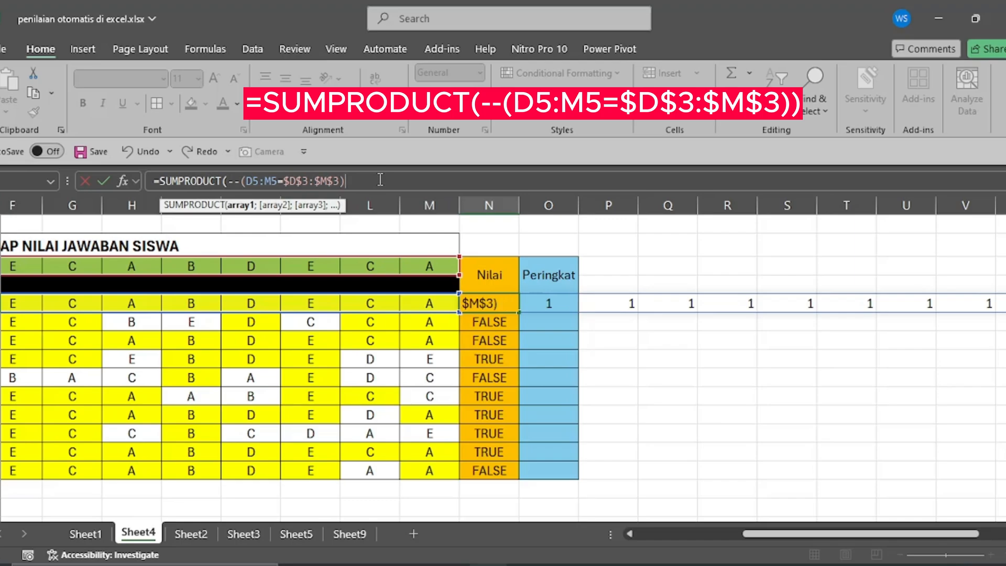
key("Return")
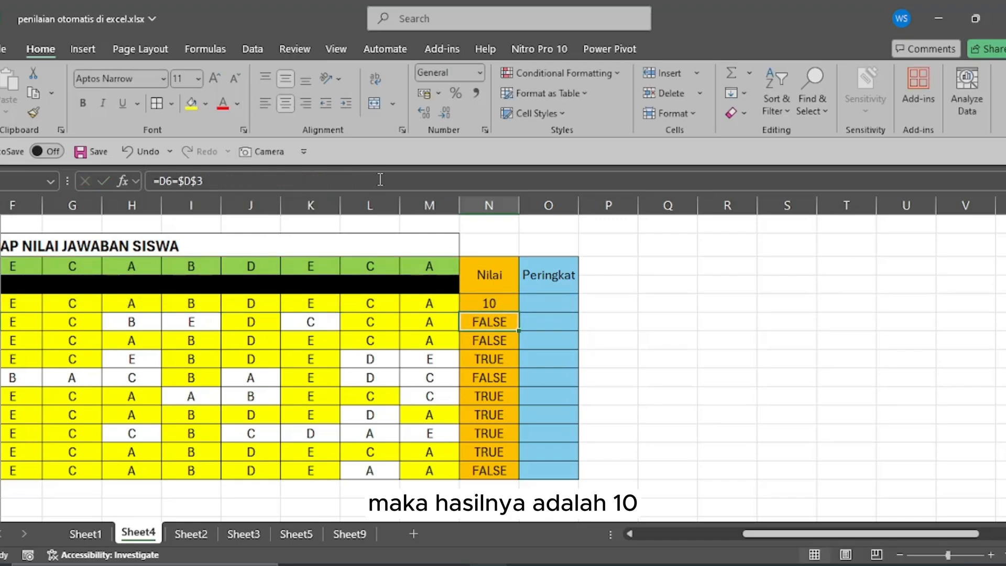
- Multiply the SUMPRODUCT formula in N5 by 10 and fill it down the Nilai column to N14
left_click(504, 303)
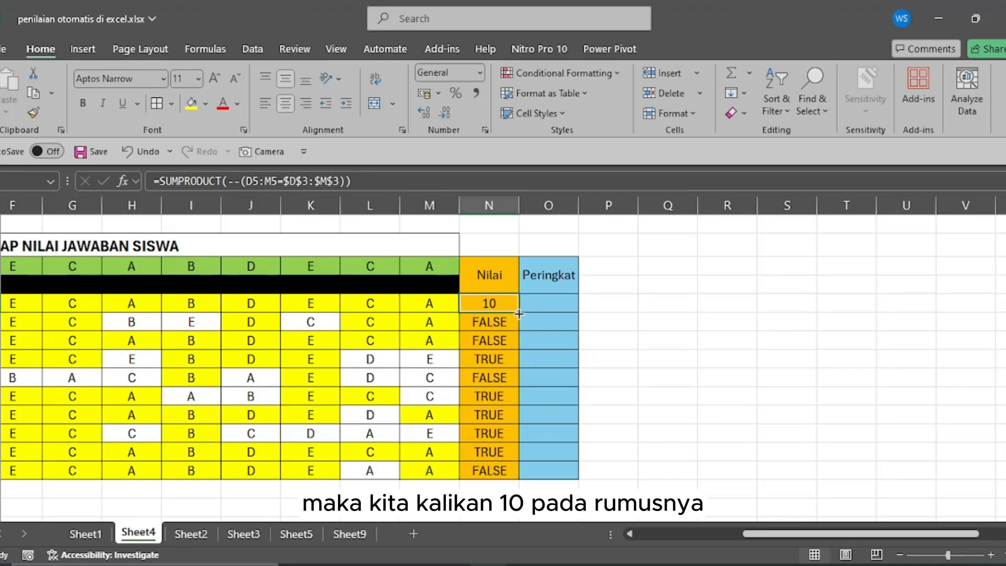
left_click(378, 179)
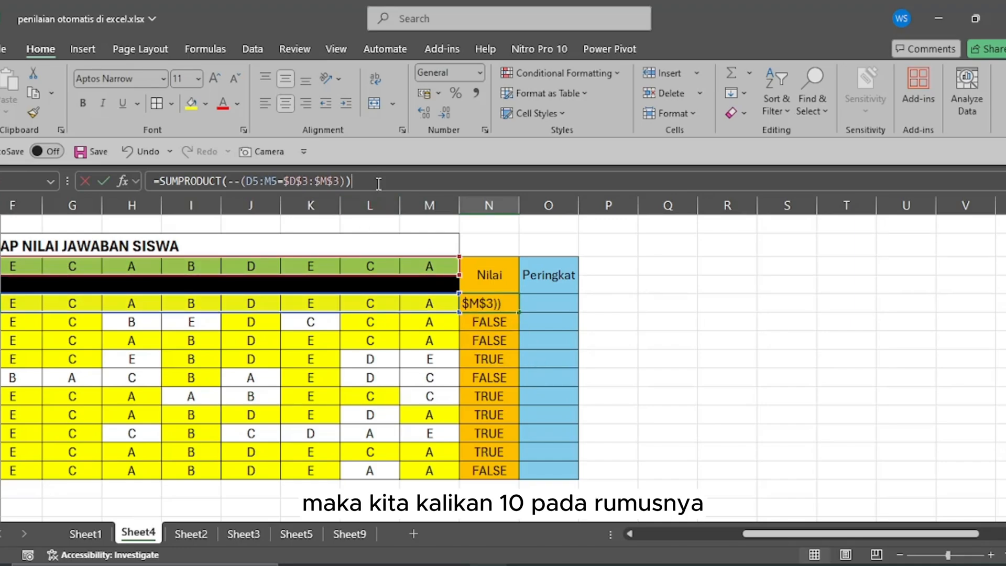
type("*10")
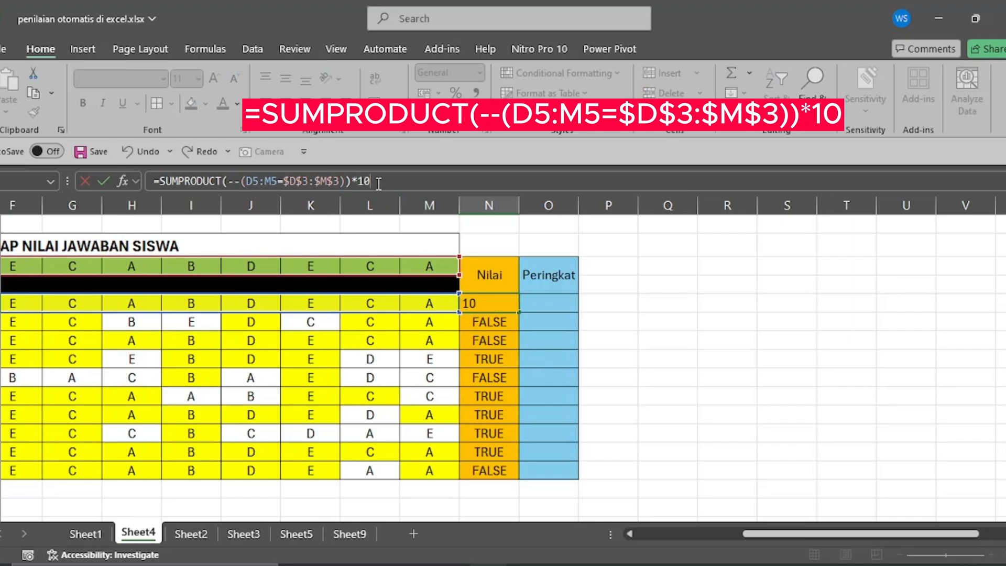
key("Return")
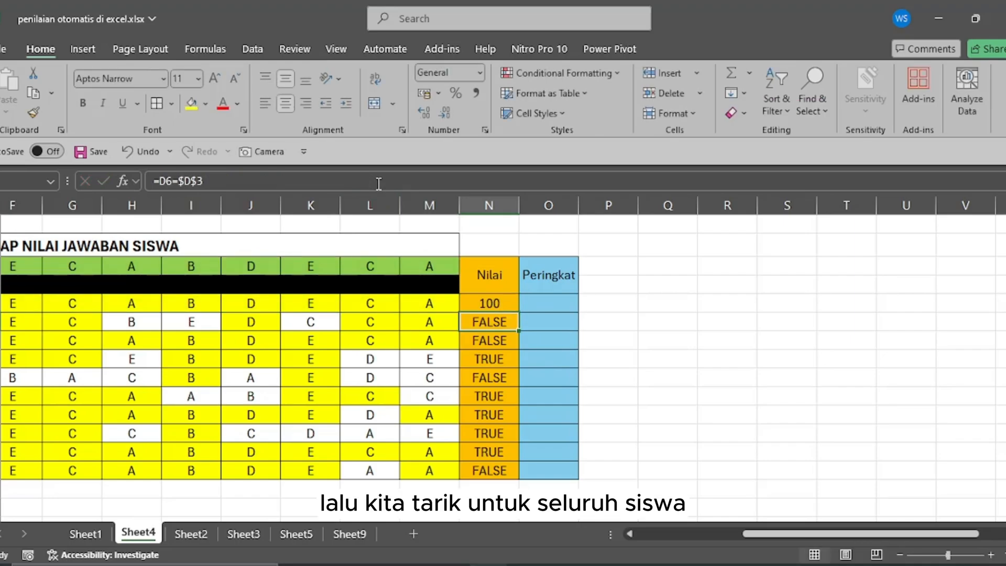
left_click(502, 303)
left_click_drag(518, 312, 522, 477)
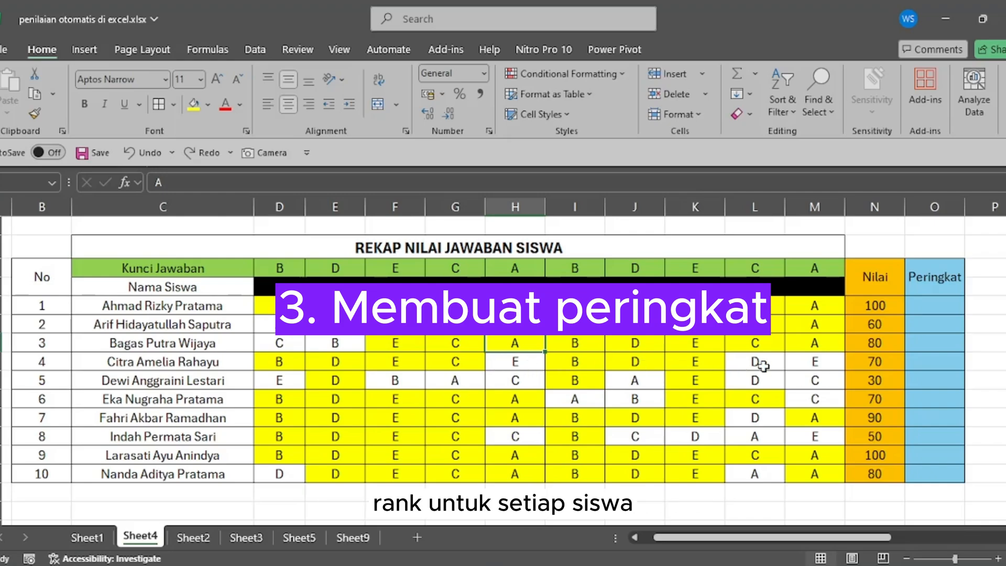
- Enter the formula =RANK.EQ(N5;$N$5:$N$14) in O5 to rank the first student's score against the locked Nilai range
left_click(927, 304)
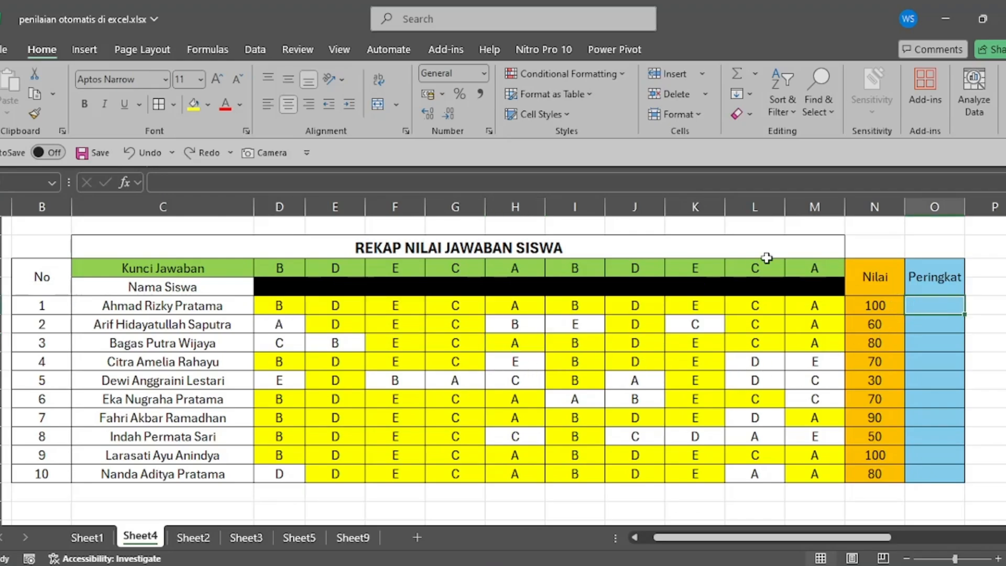
left_click(360, 182)
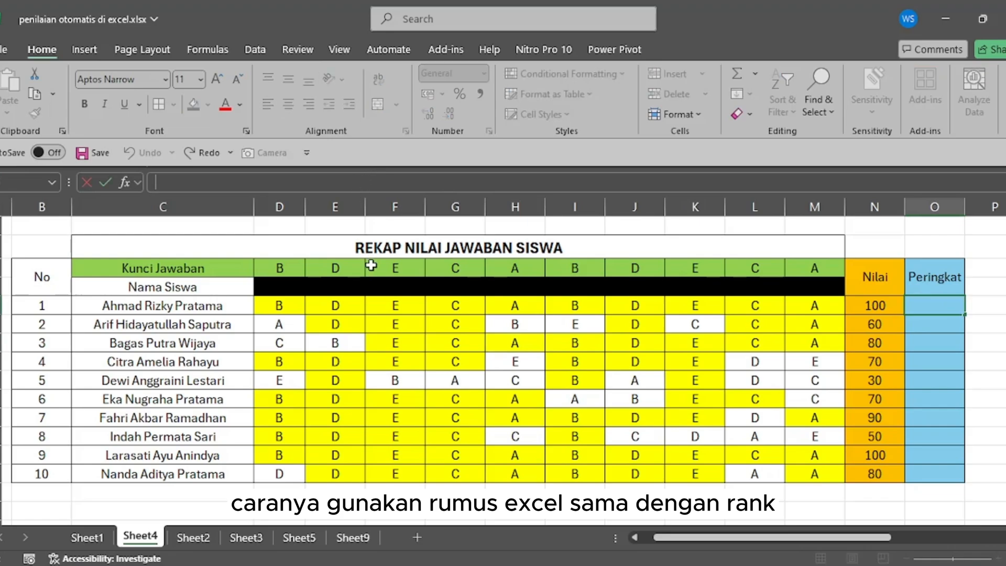
type("=")
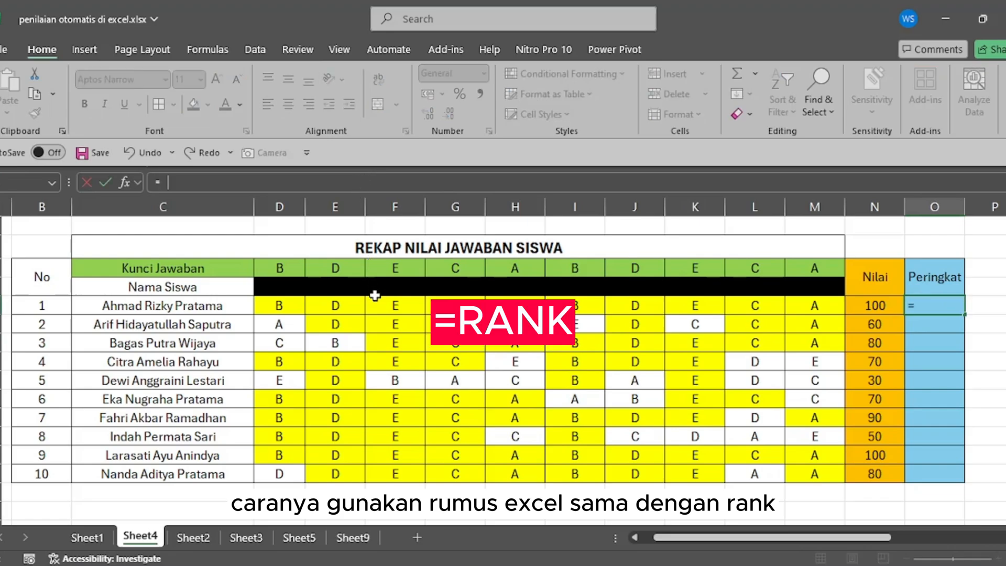
type("rank")
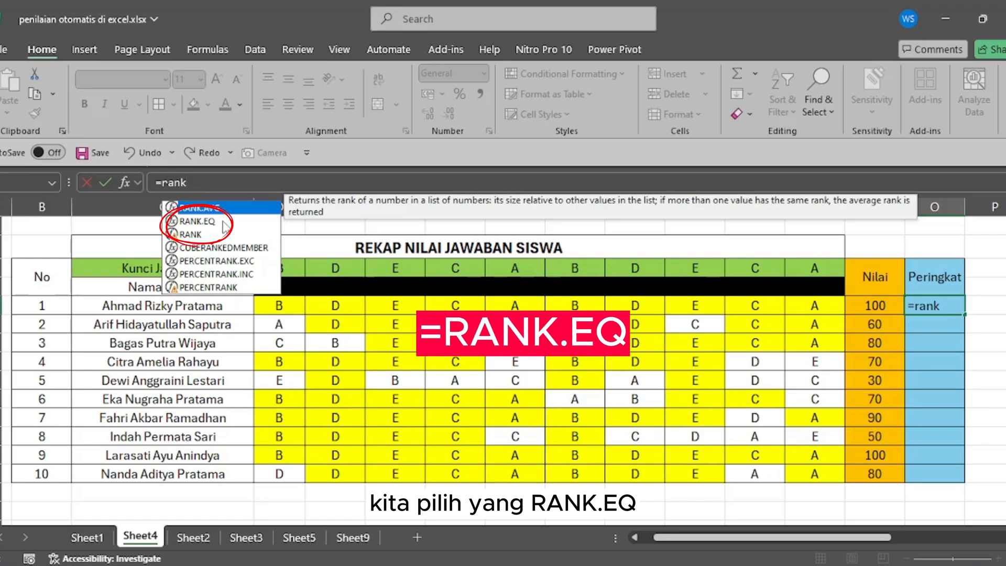
left_click(224, 223)
double_click(224, 222)
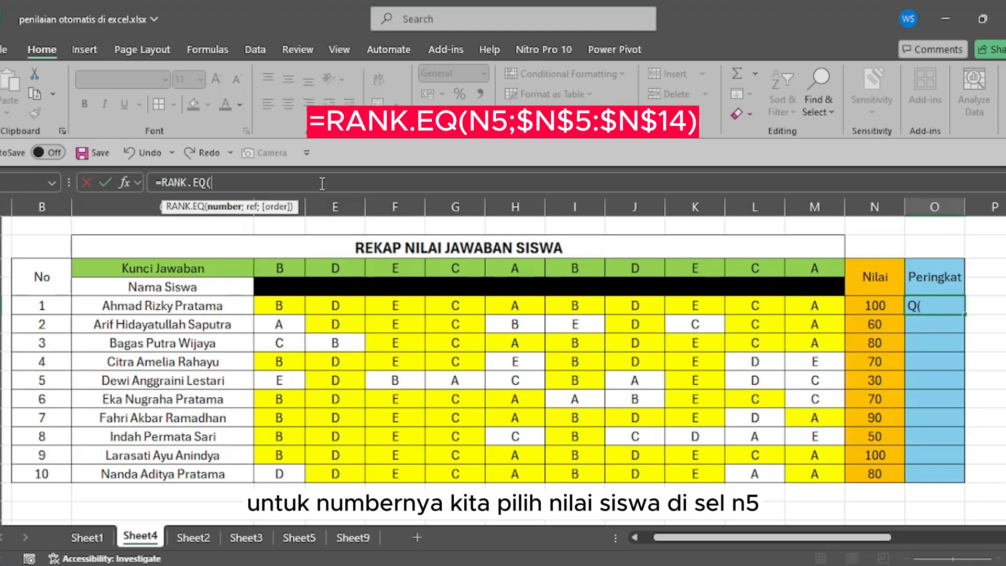
left_click(853, 307)
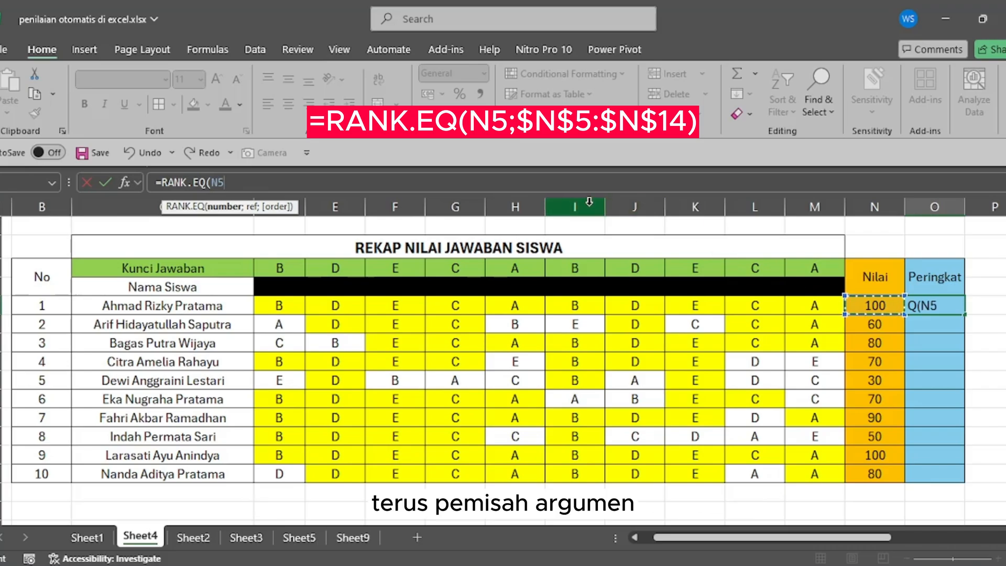
type(";")
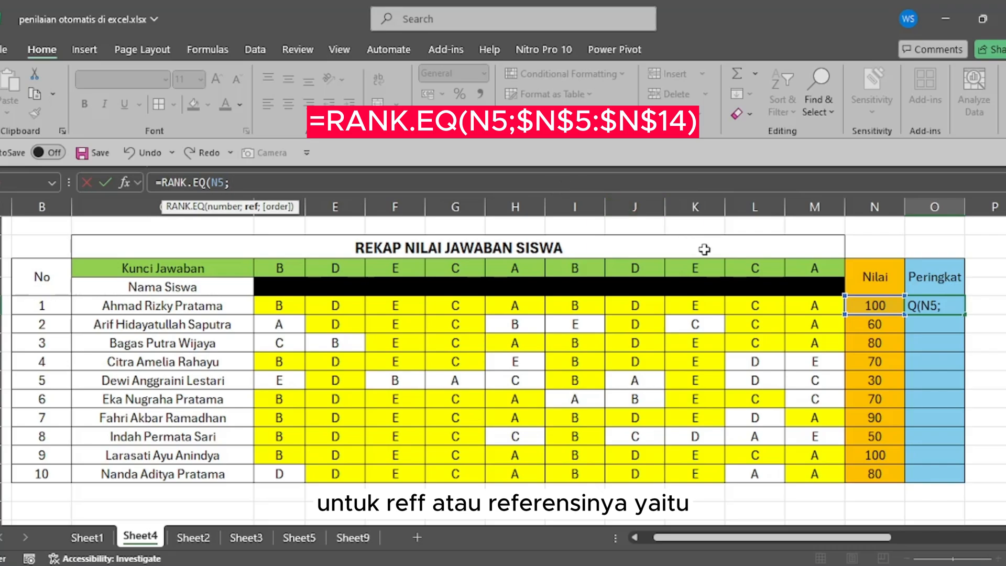
left_click_drag(855, 305, 874, 473)
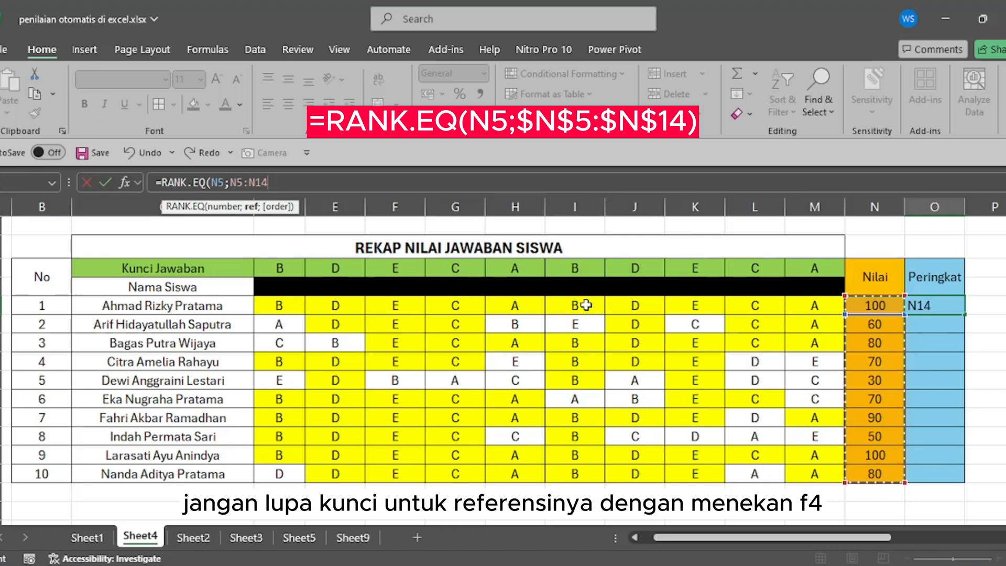
key("F4")
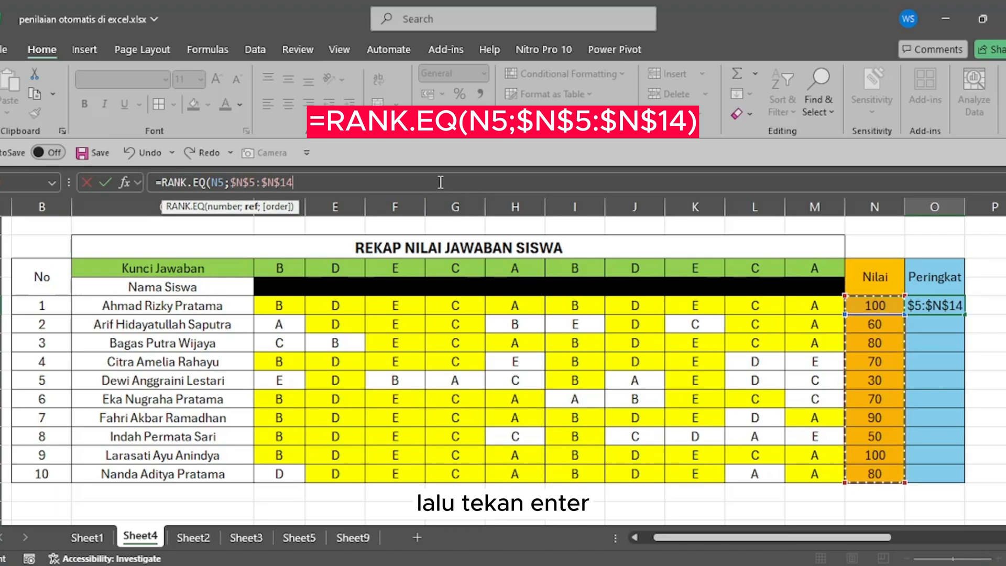
key("Return")
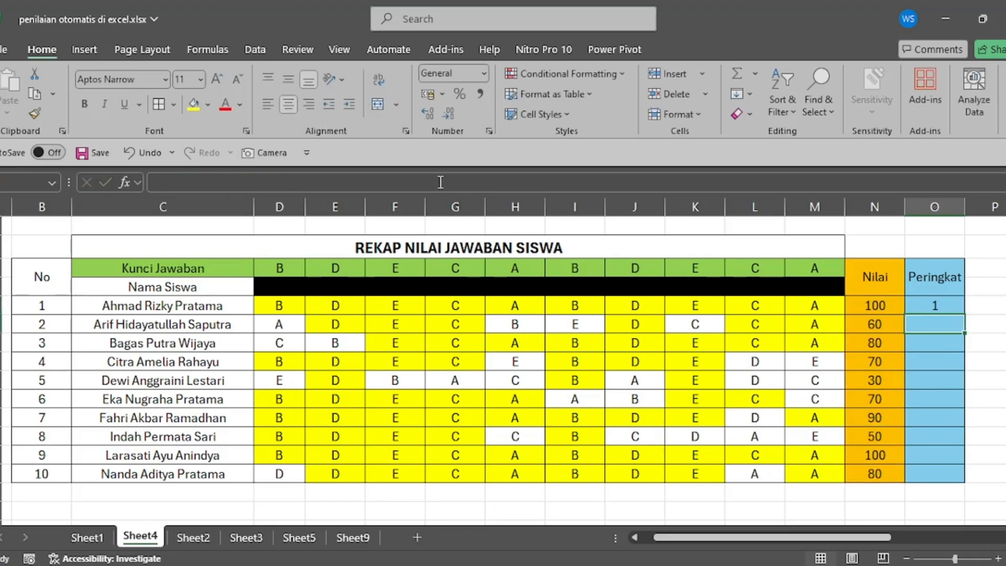
- Fill the RANK.EQ formula down the Peringkat column to O14 and inspect the ranks of students with equal scores
left_click(936, 308)
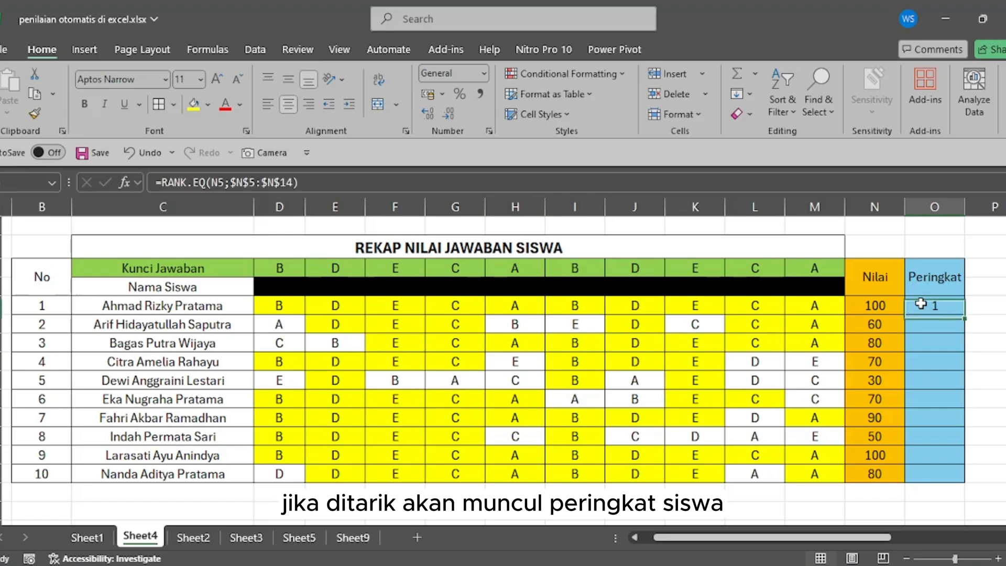
left_click_drag(965, 314, 974, 479)
left_click(868, 357)
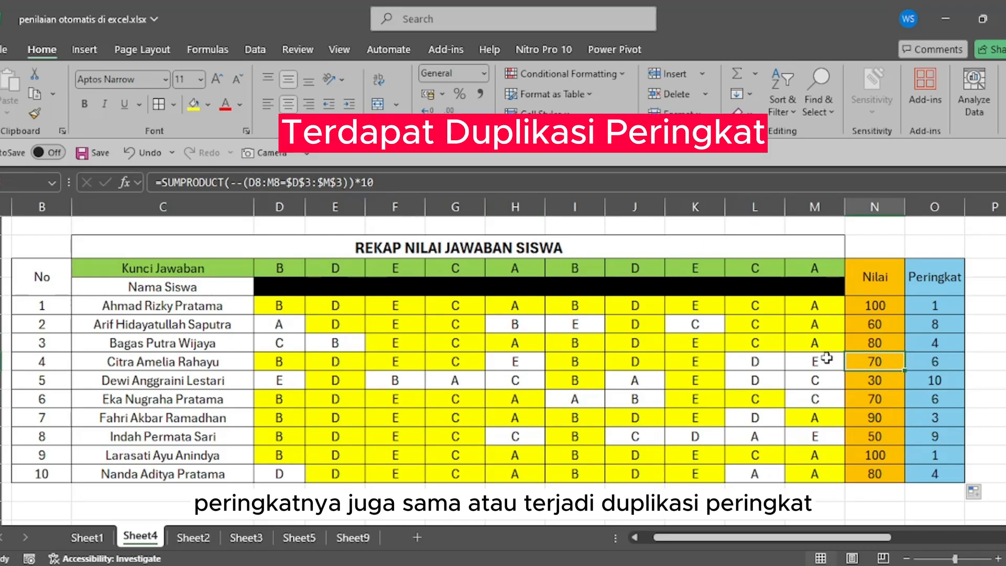
left_click(926, 304)
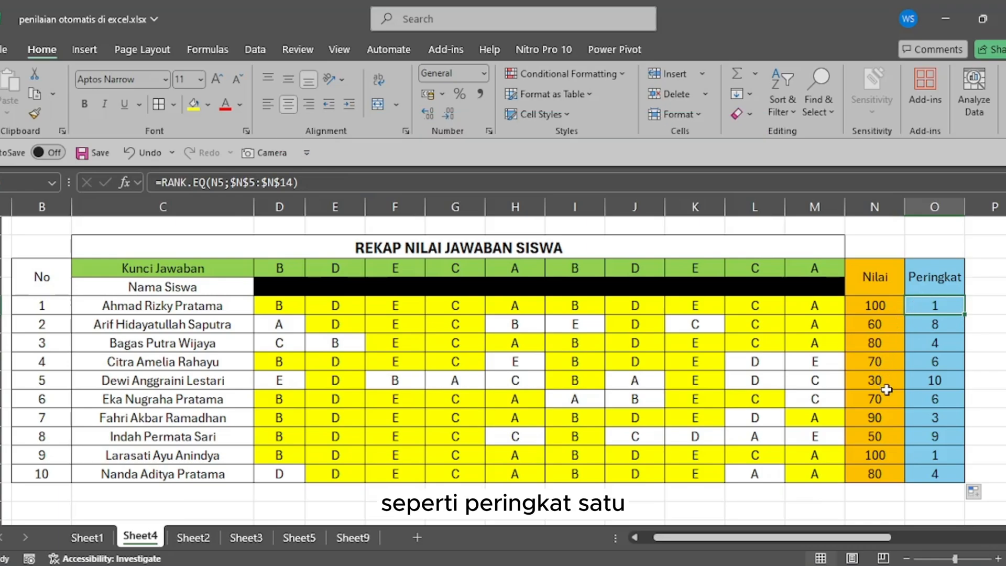
left_click(918, 456)
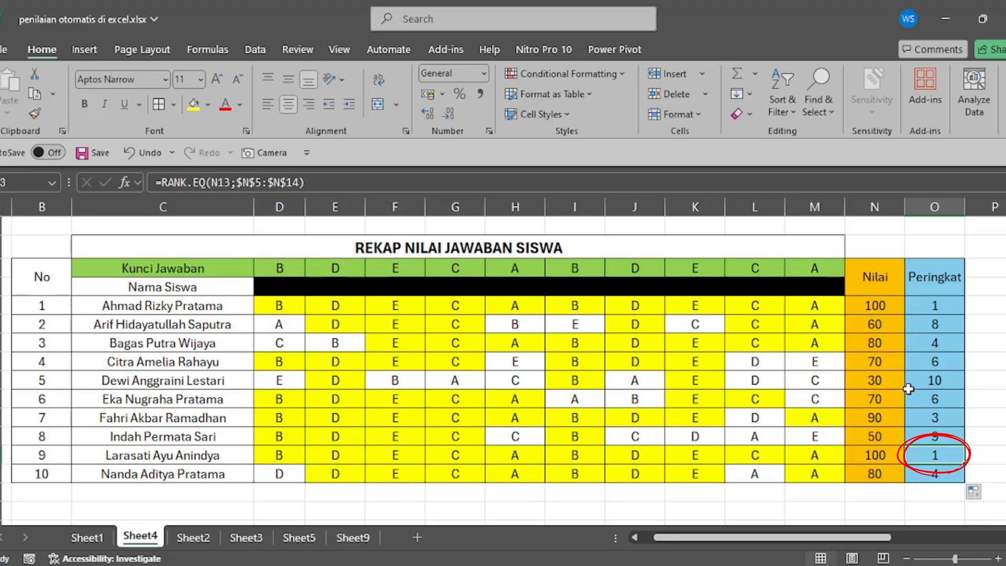
- Append +COUNTIF to the rank formula in O5 with the expanding range $N$5:N5, locking only its first reference
left_click(916, 305)
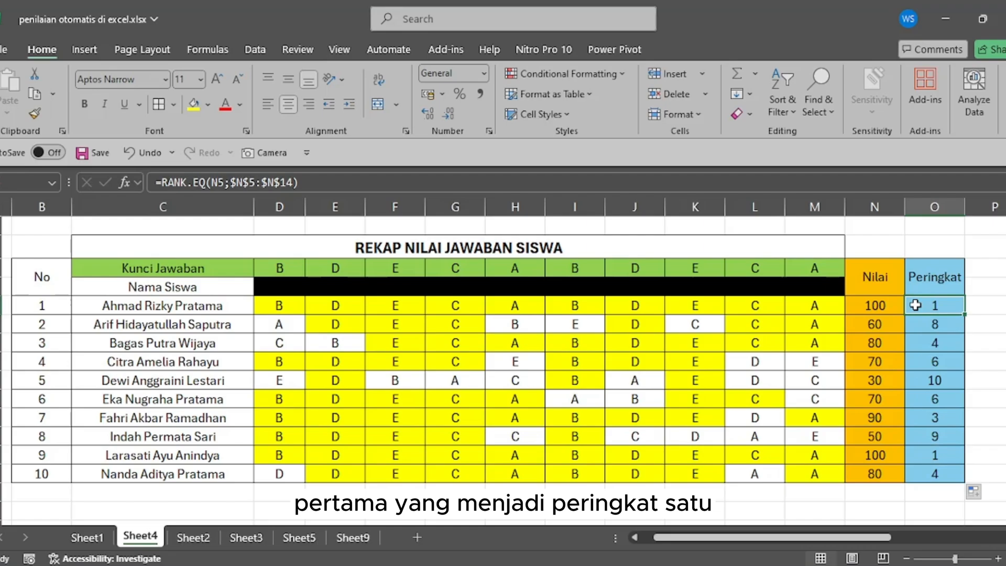
left_click(354, 183)
type("+")
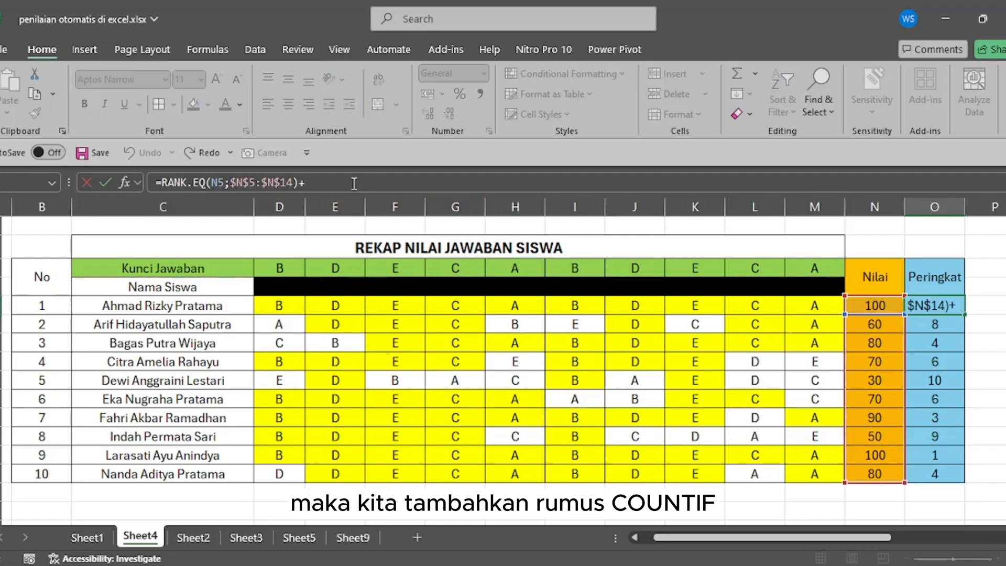
type("counti")
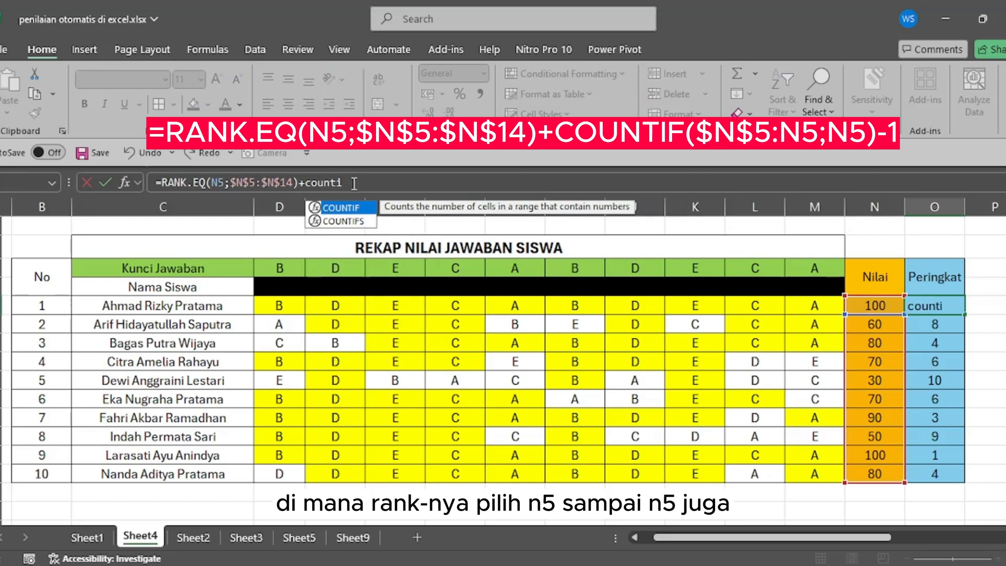
type("f")
key("Tab")
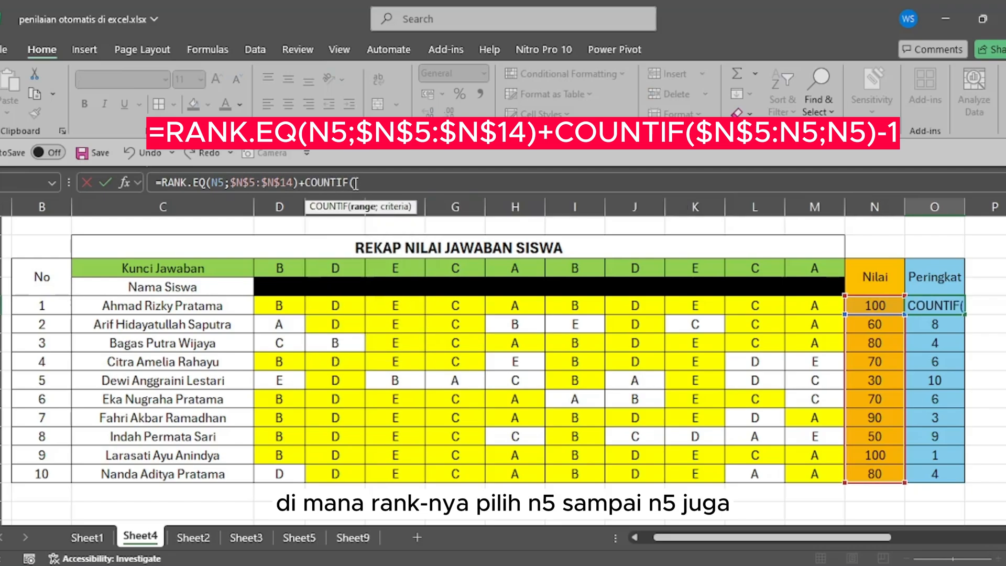
left_click(860, 309)
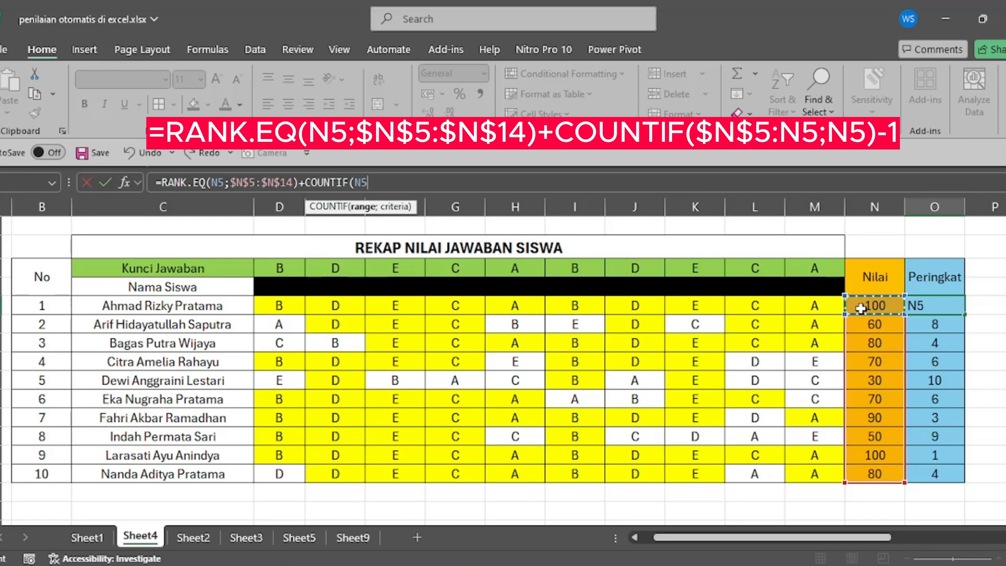
type(":")
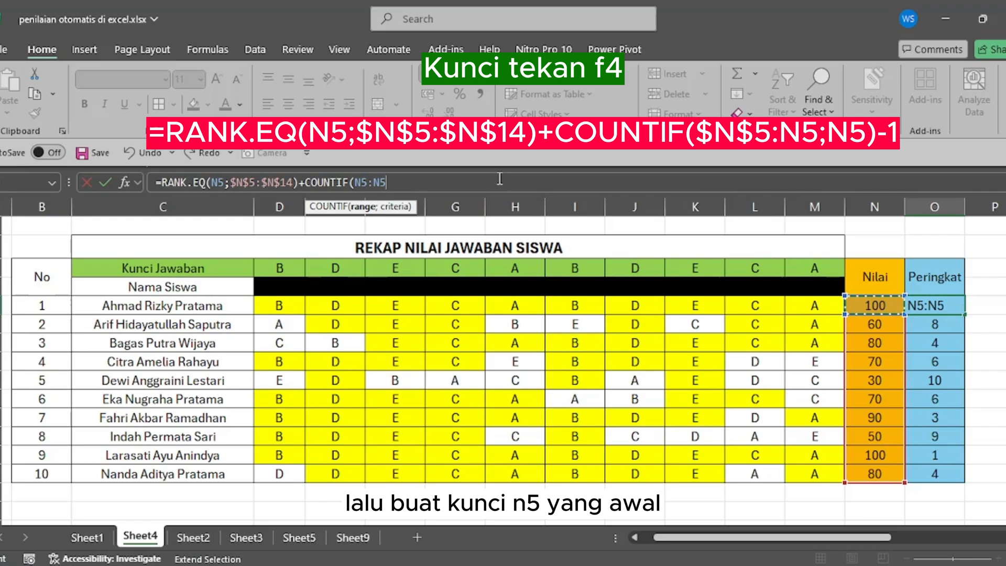
left_click(358, 182)
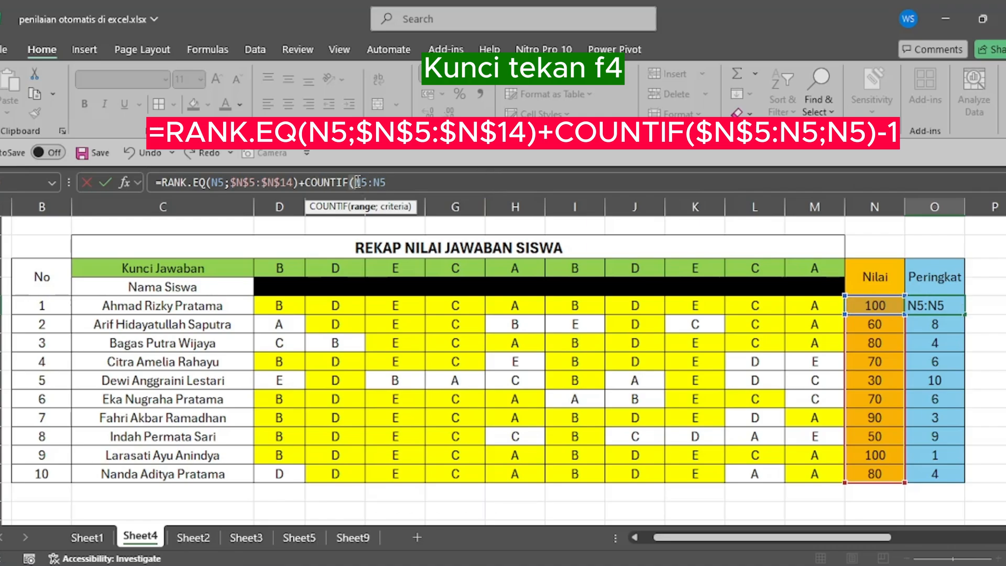
key("F4")
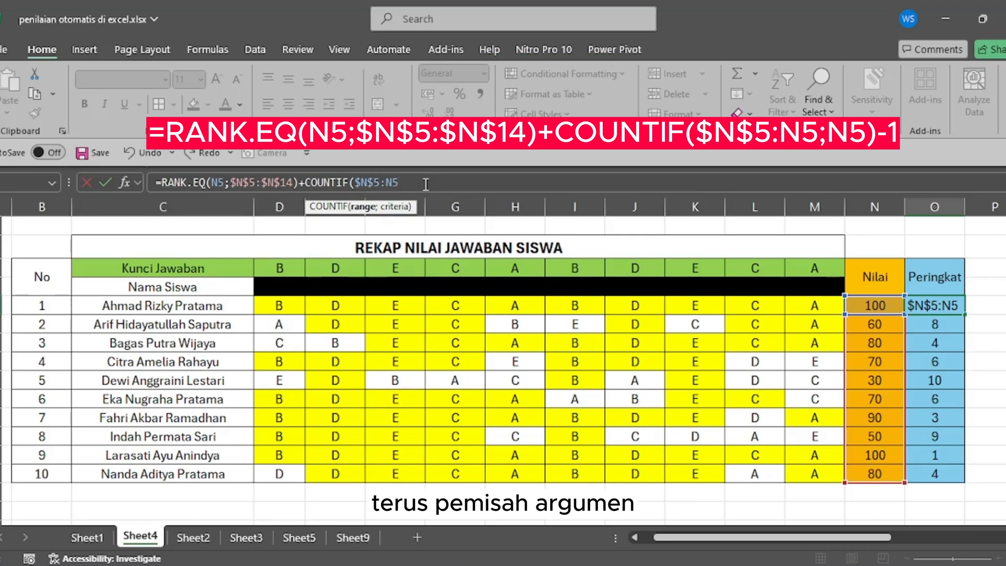
- Complete the COUNTIF in O5 with criterion N5 and subtract 1, making the formula =RANK.EQ(N5;$N$5:$N$14)+COUNTIF($N$5:N5;N5)-1
type(";")
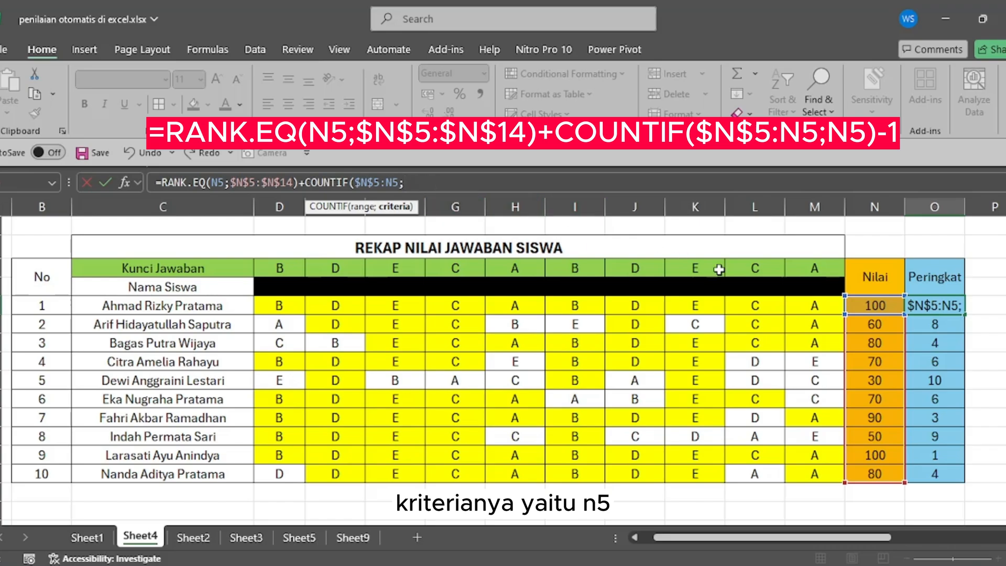
left_click(850, 304)
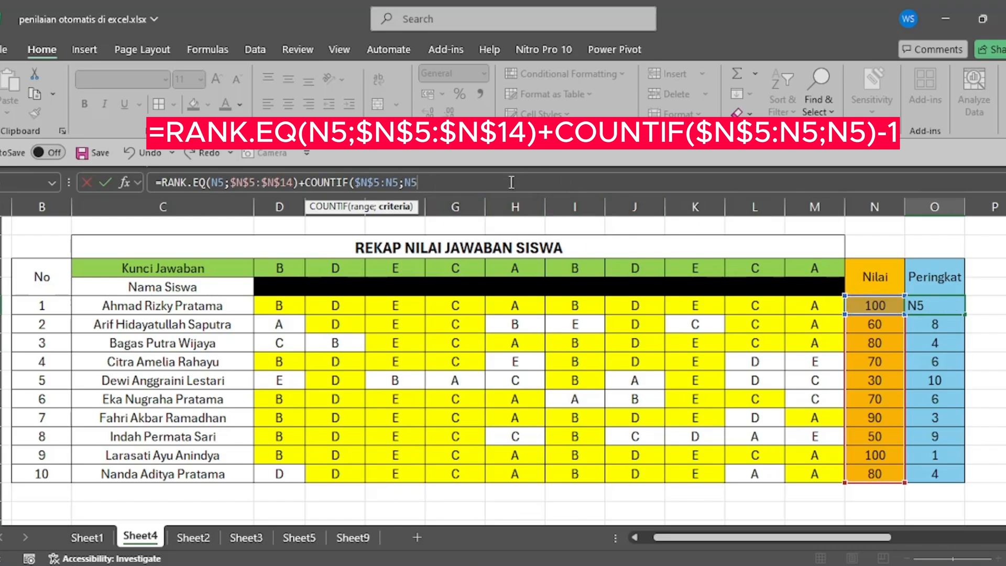
type(")")
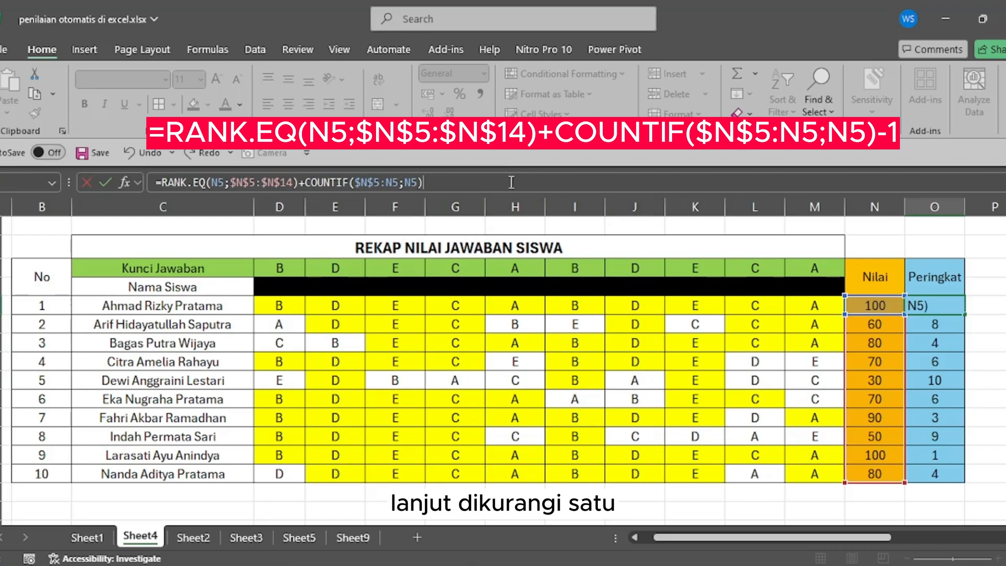
type("-1")
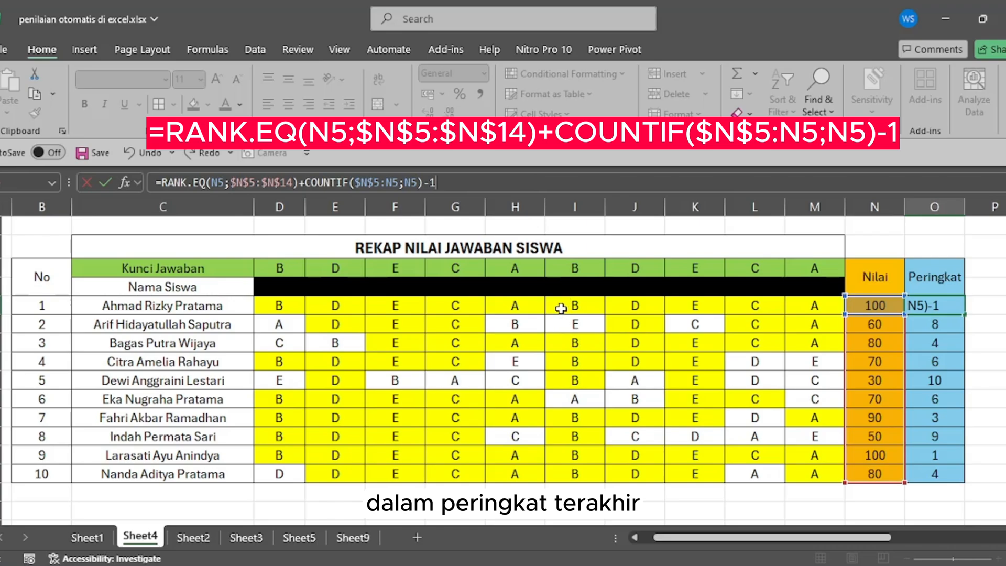
key("Return")
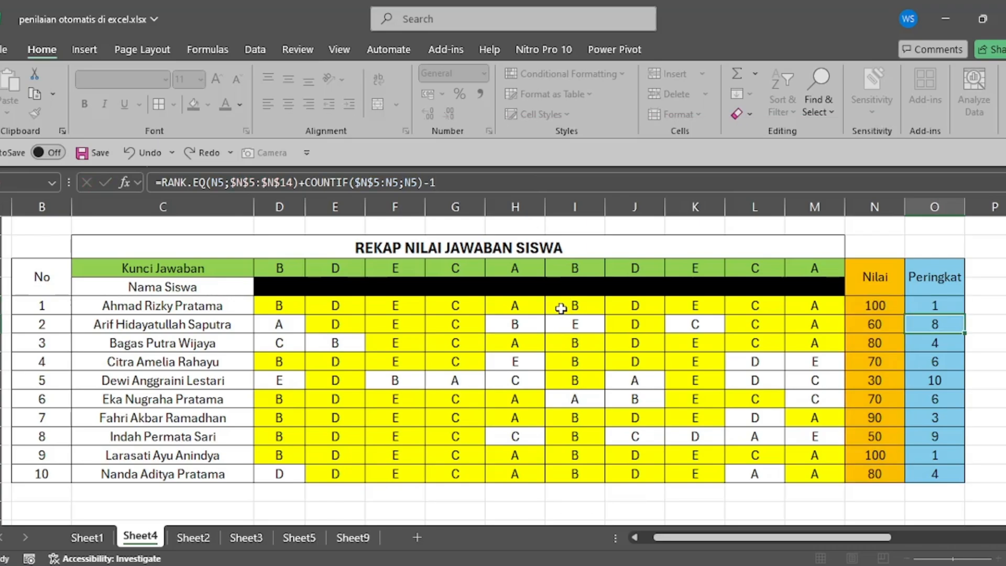
- Fill the tie-breaking rank formula from O5 down to O14 and check the ranks of the students with equal top scores
left_click(920, 307)
left_click_drag(963, 312, 961, 474)
left_click_drag(958, 477, 956, 475)
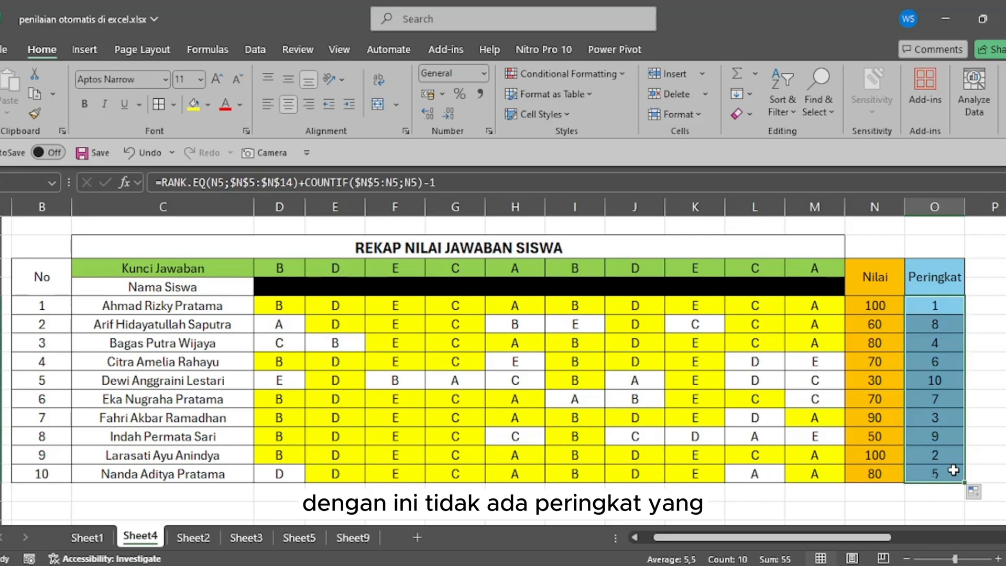
left_click(914, 307)
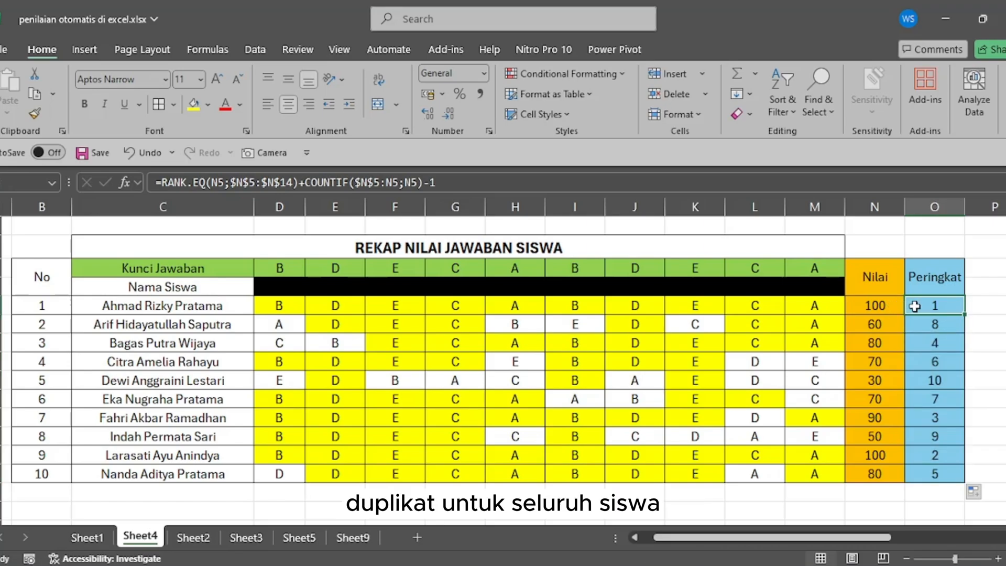
left_click(917, 455)
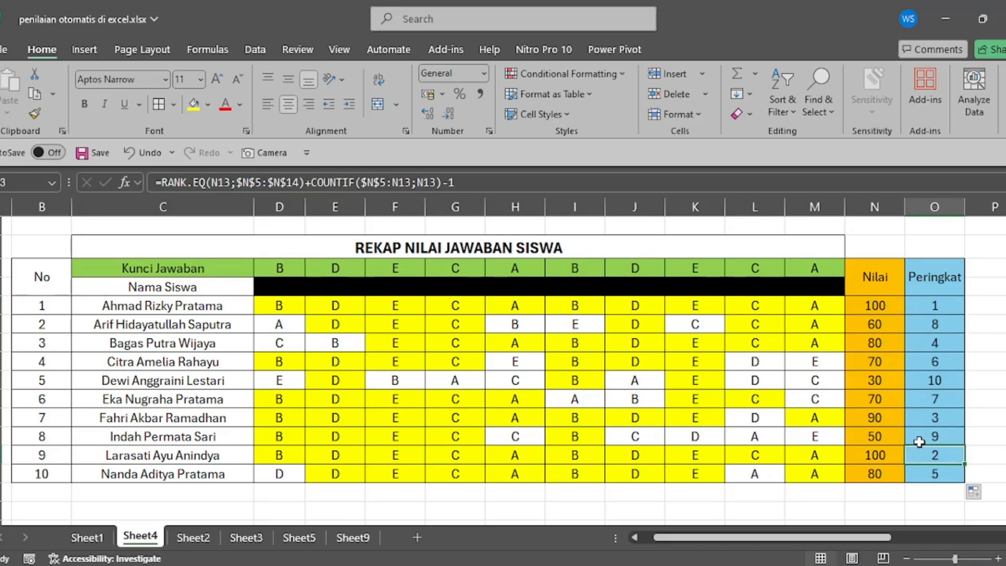